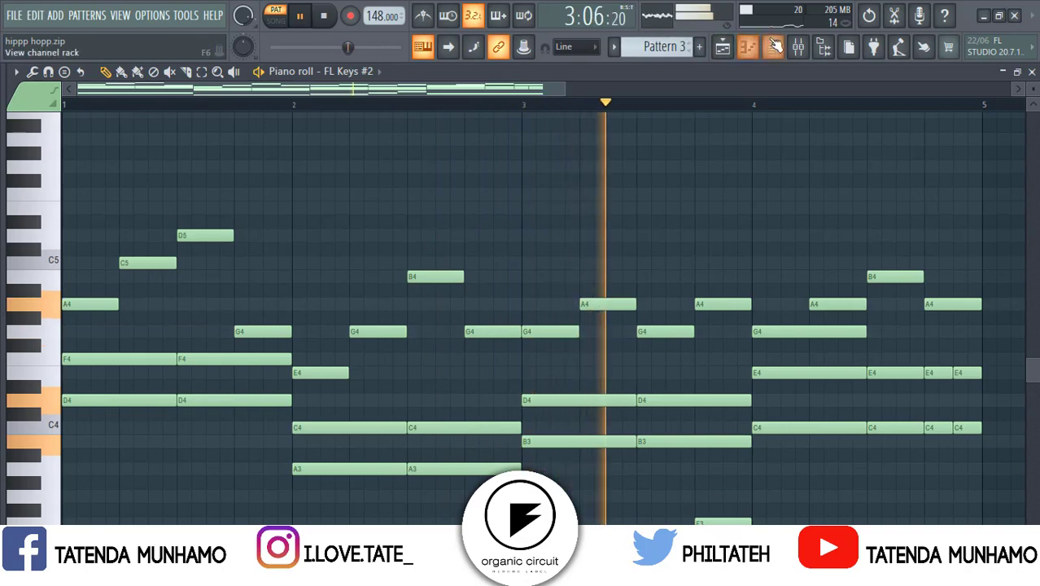
Show the channel rack and review the contents of Pattern 1, Pattern 3 and Pattern 4.
{"action": "key", "text": "F6"}
{"action": "left_click", "coordinate": [614, 47]}
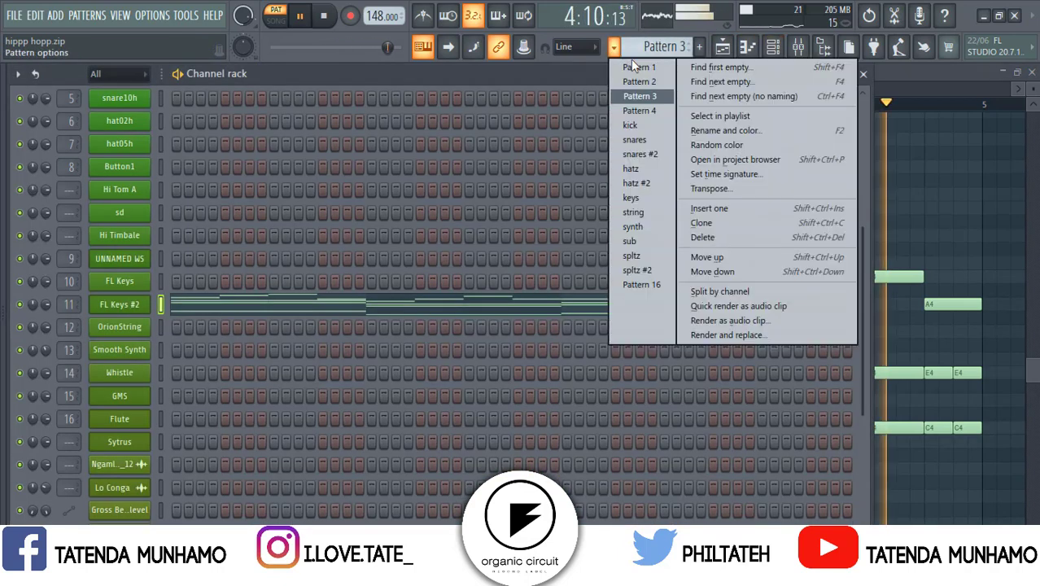
{"action": "left_click", "coordinate": [637, 70]}
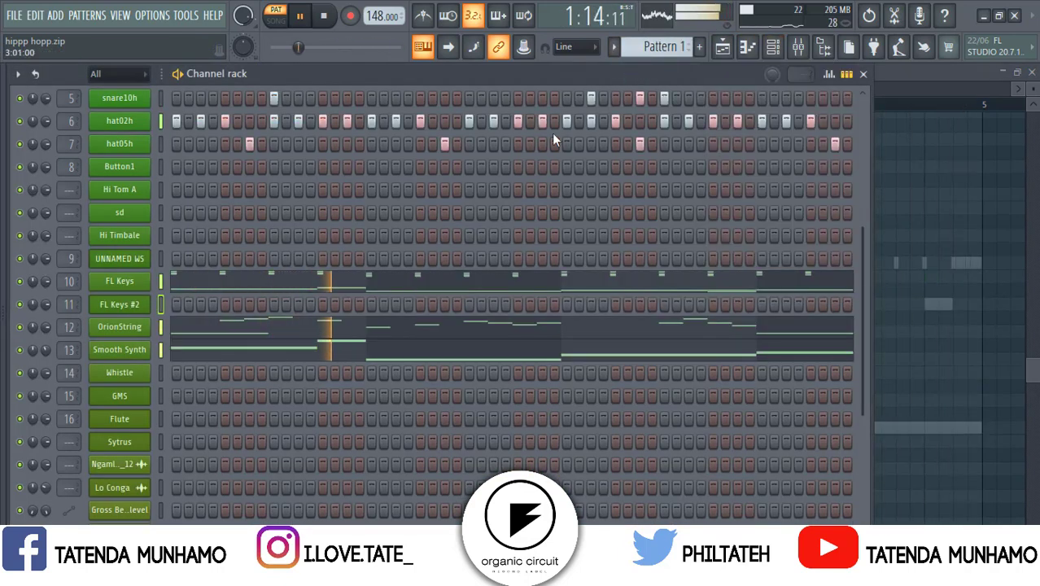
{"action": "left_click", "coordinate": [614, 47]}
{"action": "left_click", "coordinate": [627, 98]}
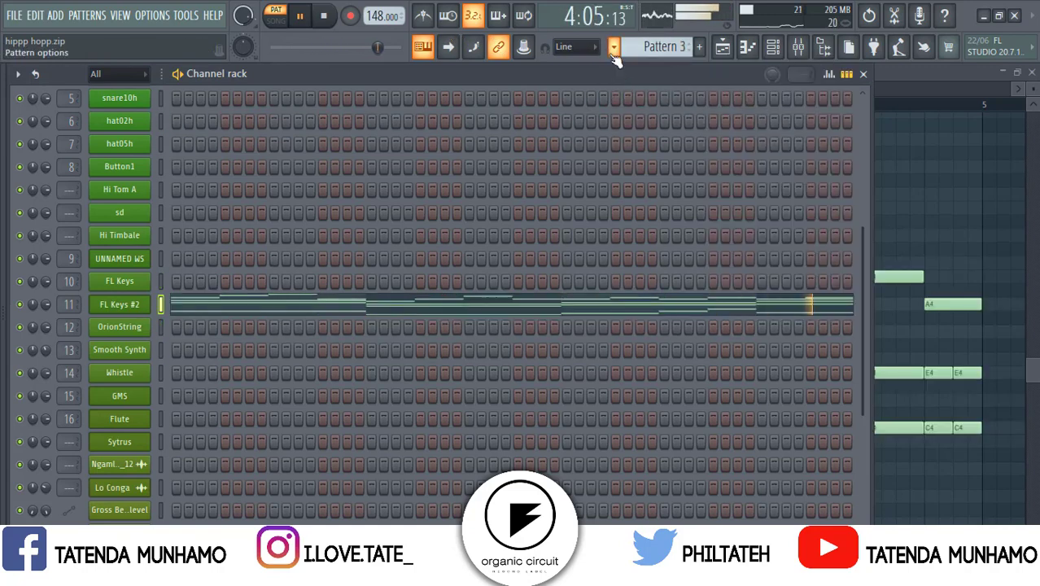
{"action": "left_click", "coordinate": [614, 47]}
{"action": "left_click", "coordinate": [615, 106]}
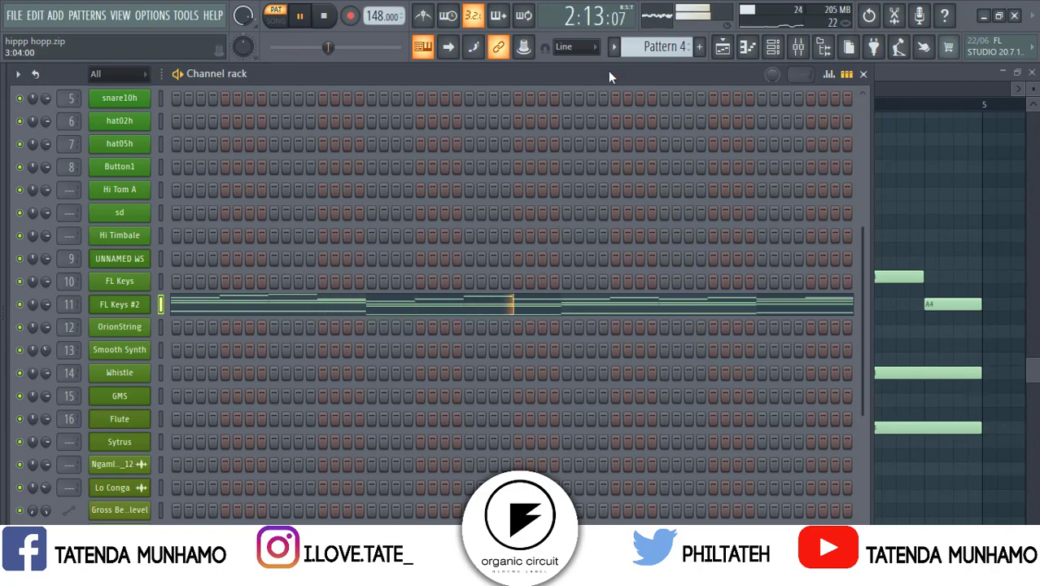
Select the keys pattern and examine its high chords and low bass notes in the FL Keys piano roll.
{"action": "left_click", "coordinate": [614, 49]}
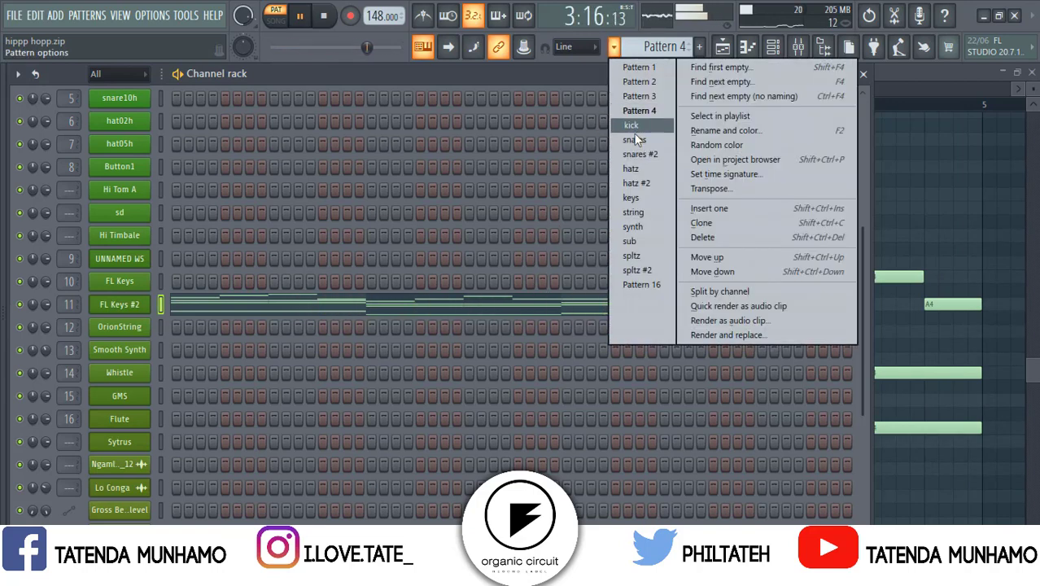
{"action": "left_click", "coordinate": [634, 200]}
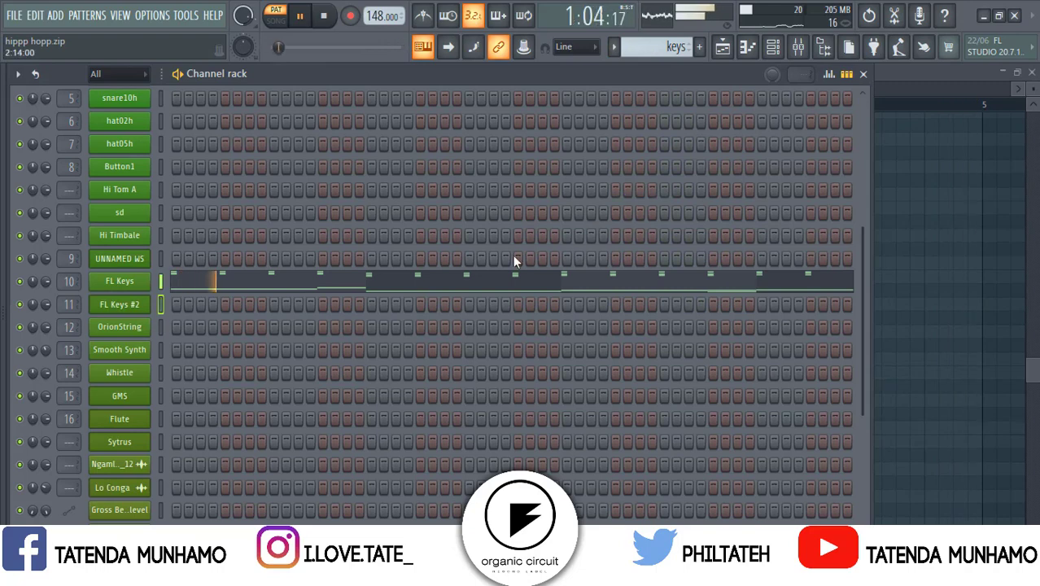
{"action": "left_click", "coordinate": [454, 274]}
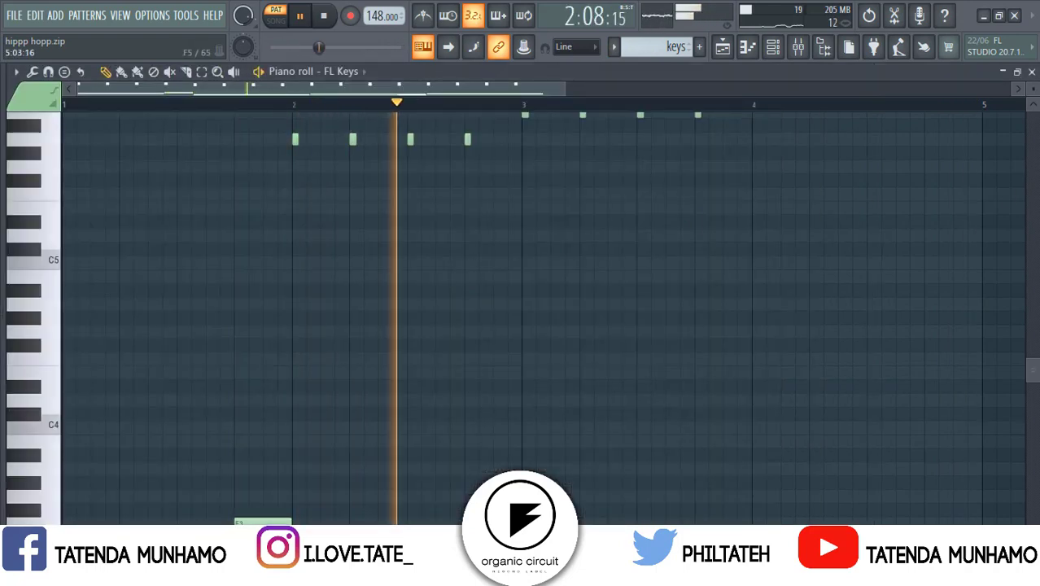
{"action": "scroll", "coordinate": [520, 318], "scroll_direction": "up", "scroll_amount": 8}
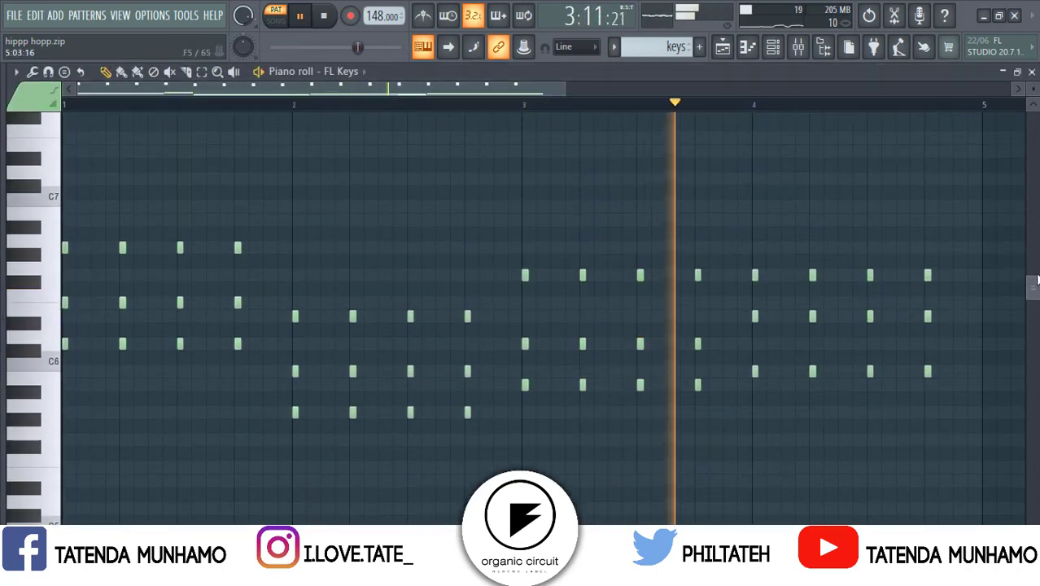
{"action": "scroll", "coordinate": [521, 317], "scroll_direction": "down", "scroll_amount": 8}
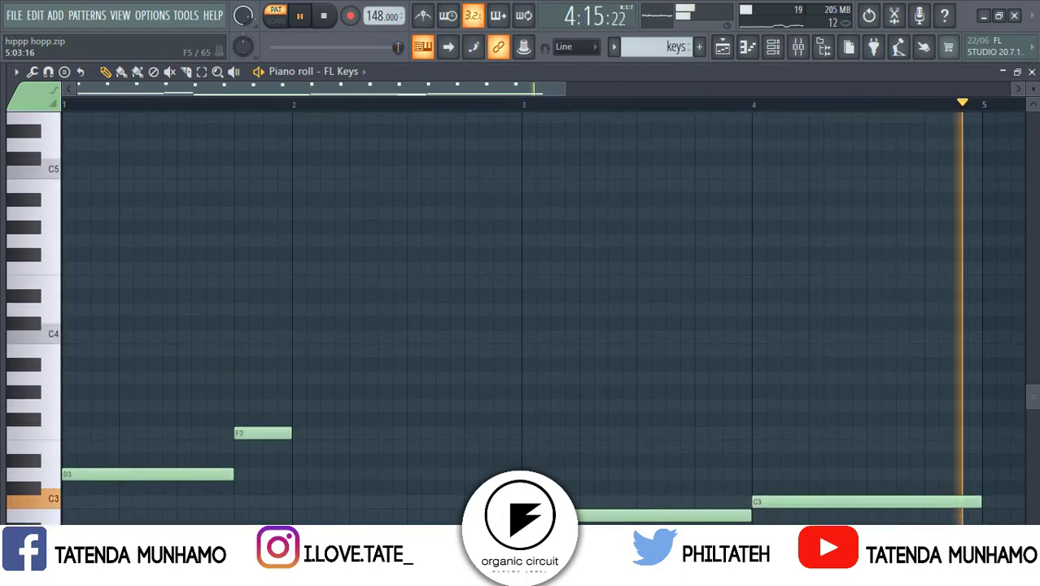
{"action": "scroll", "coordinate": [521, 317], "scroll_direction": "down", "scroll_amount": 3}
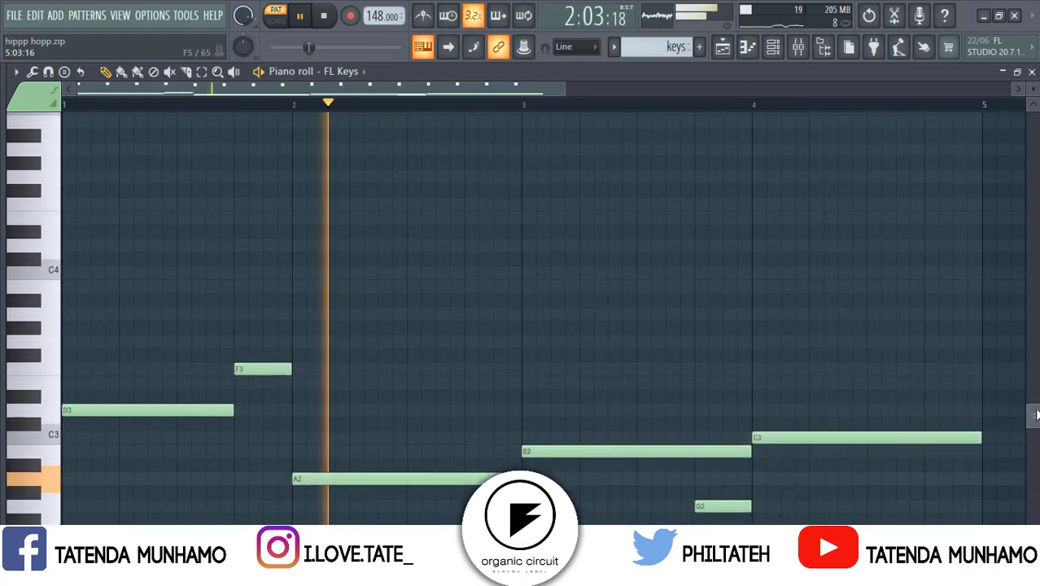
Select the string pattern and examine its OrionString melody in the piano roll.
{"action": "left_click", "coordinate": [613, 47]}
{"action": "left_click", "coordinate": [650, 211]}
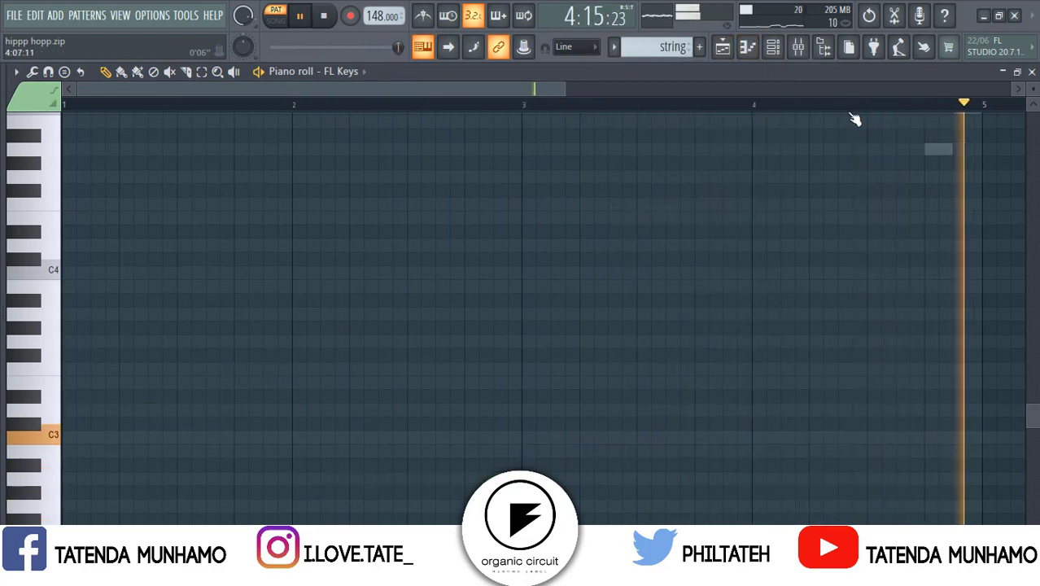
{"action": "double_click", "coordinate": [943, 151]}
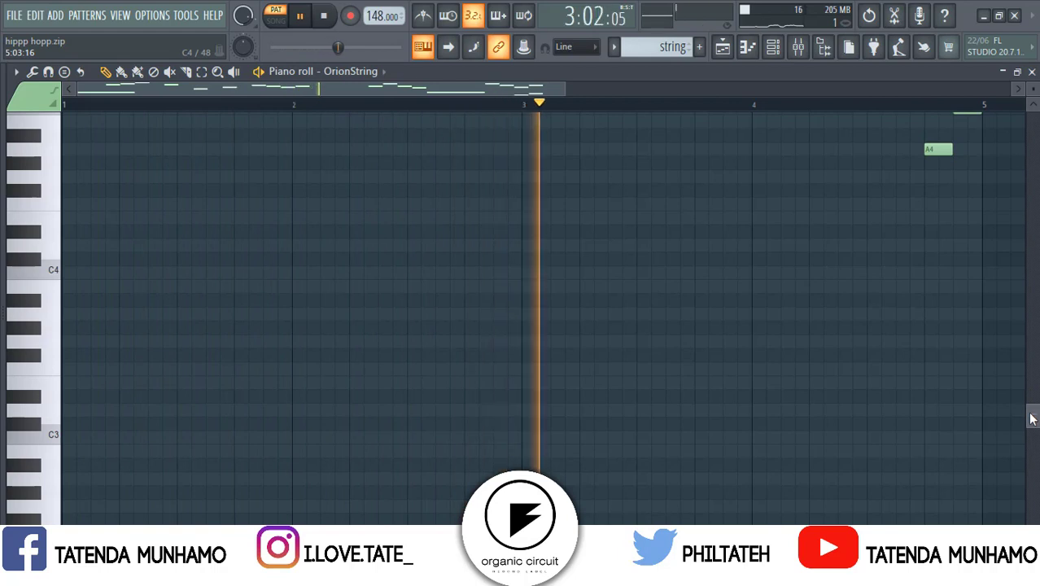
{"action": "left_click_drag", "start_coordinate": [1031, 418], "coordinate": [1027, 303]}
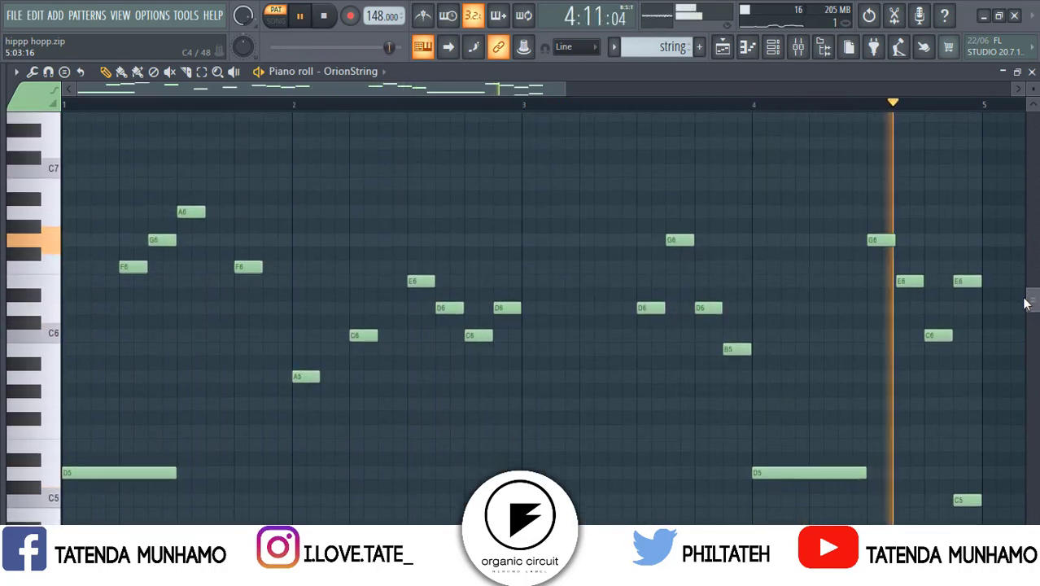
Select the synth pattern and examine its Smooth Synth notes in the piano roll.
{"action": "left_click", "coordinate": [614, 47]}
{"action": "left_click", "coordinate": [656, 226]}
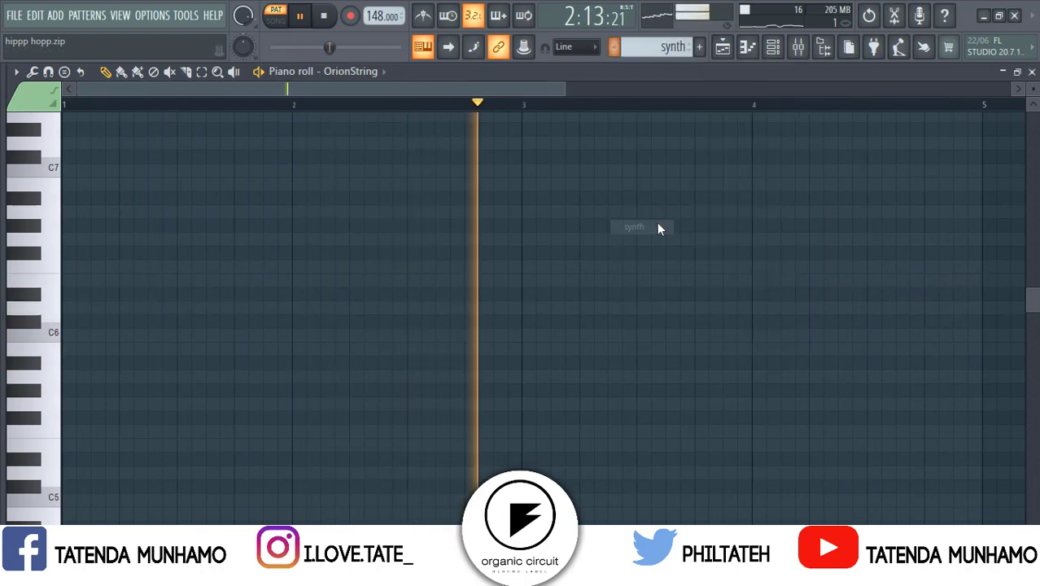
{"action": "left_click_drag", "start_coordinate": [1030, 313], "coordinate": [1027, 405]}
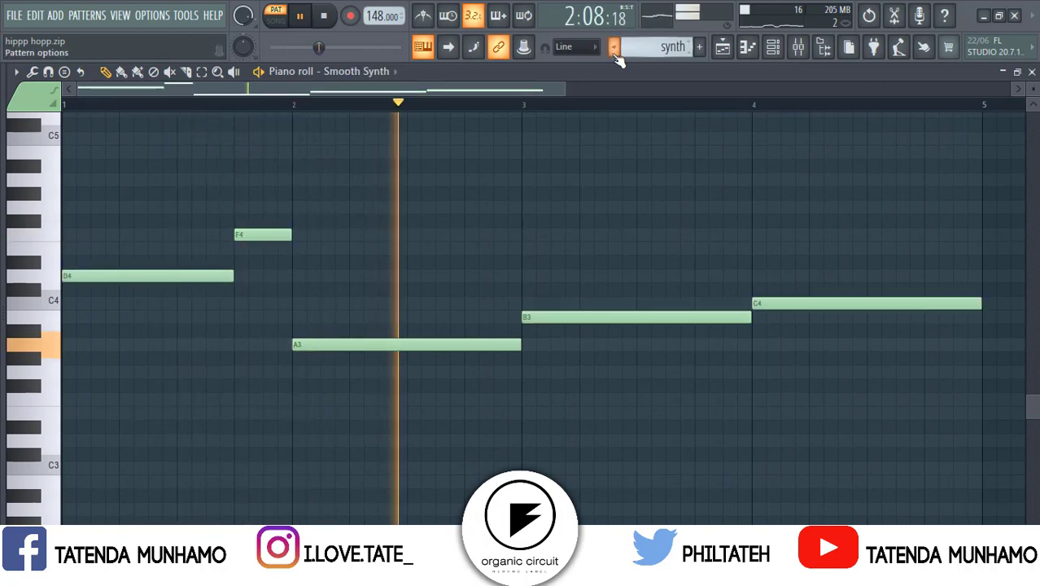
Select the sub pattern and examine its GMS notes in the piano roll.
{"action": "left_click", "coordinate": [613, 46]}
{"action": "left_click", "coordinate": [647, 242]}
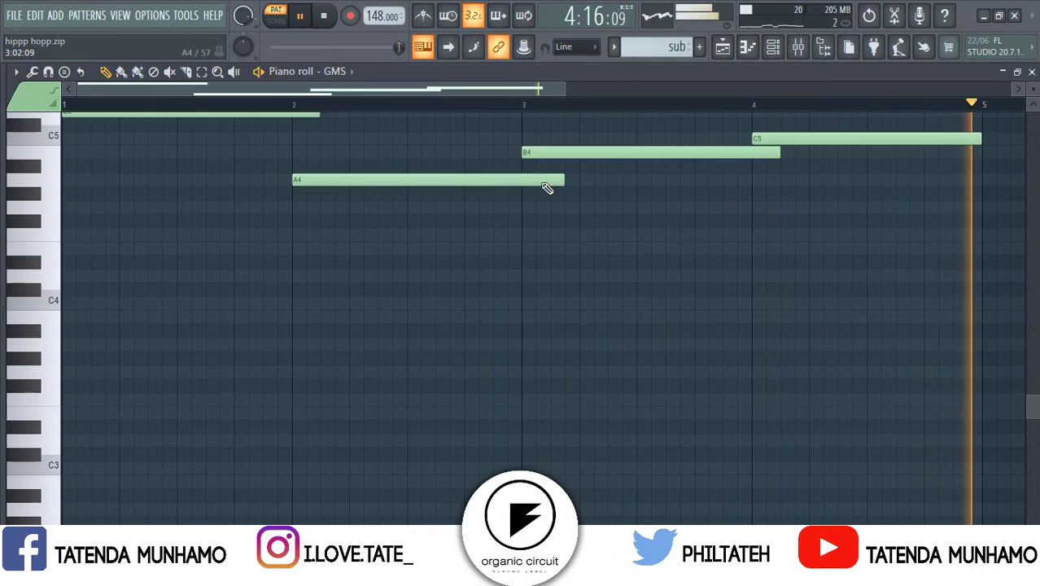
{"action": "double_click", "coordinate": [545, 182]}
{"action": "scroll", "coordinate": [545, 185], "scroll_direction": "up", "scroll_amount": 5}
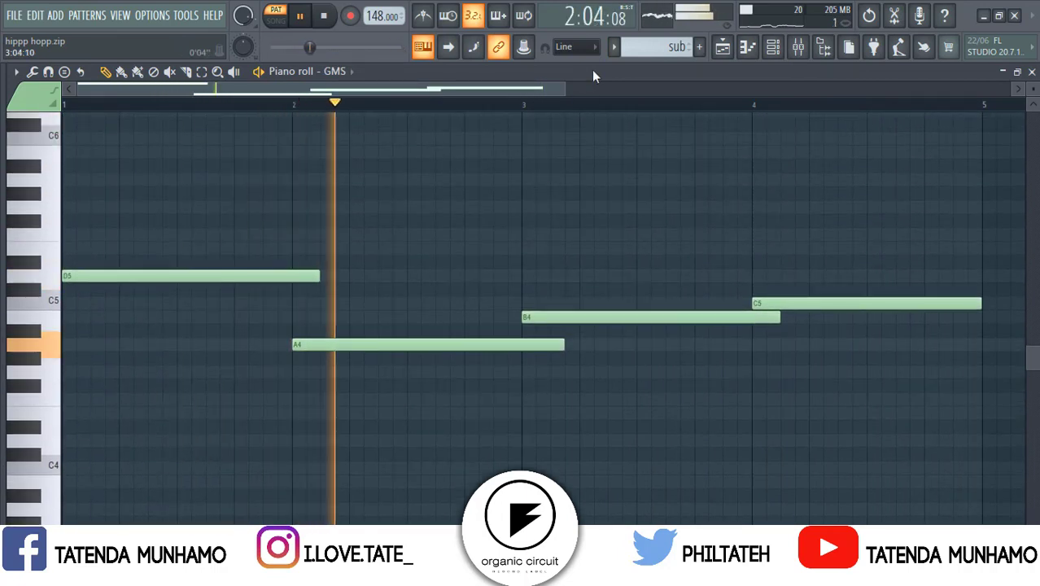
Switch playback to song mode and show the full arrangement in the playlist.
{"action": "left_click", "coordinate": [614, 47]}
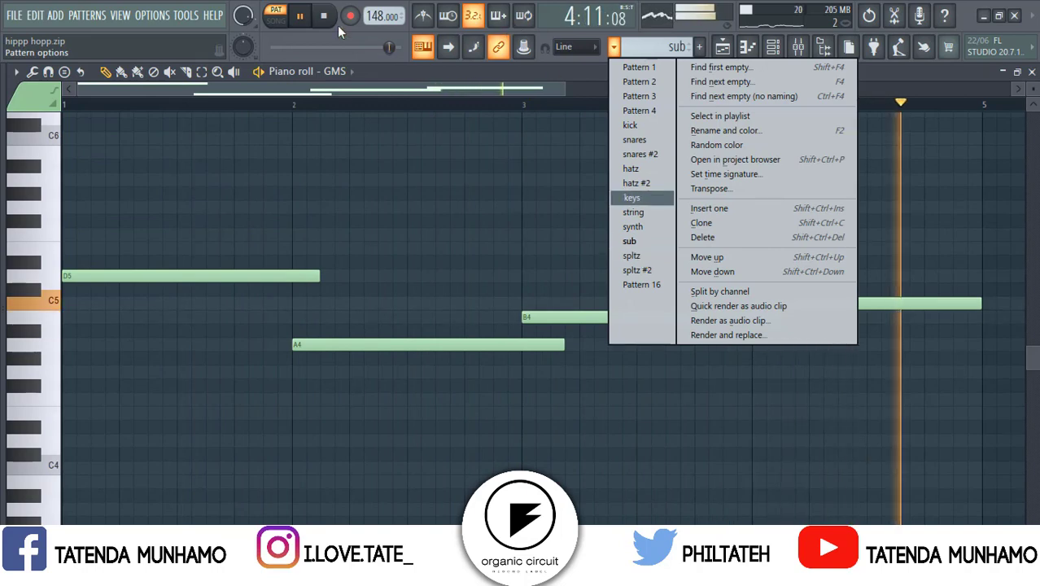
{"action": "left_click", "coordinate": [279, 24]}
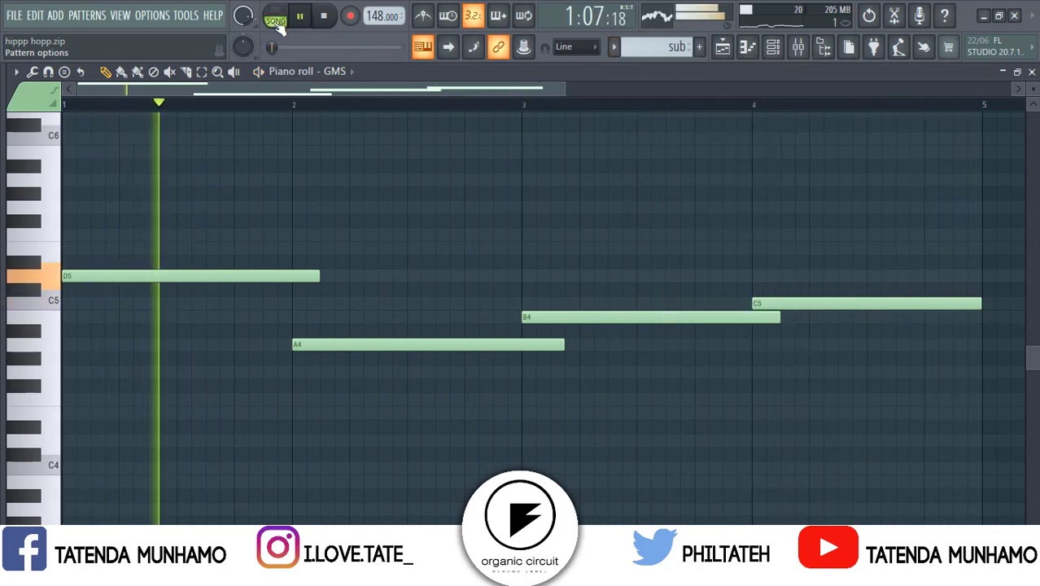
{"action": "left_click", "coordinate": [722, 48]}
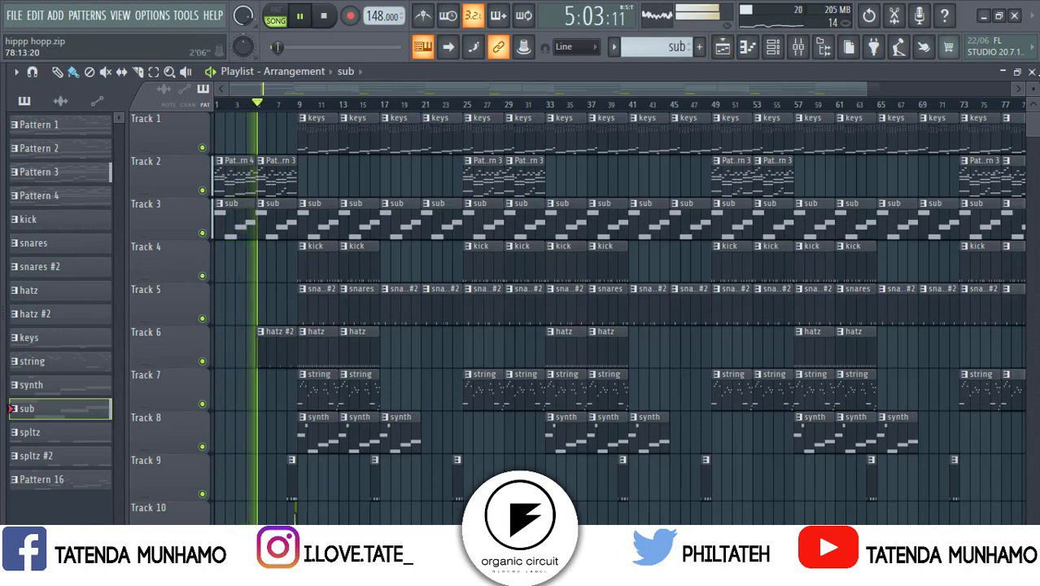
{"action": "scroll", "coordinate": [610, 317], "scroll_direction": "down", "scroll_amount": 3}
{"action": "scroll", "coordinate": [610, 318], "scroll_direction": "up", "scroll_amount": 3}
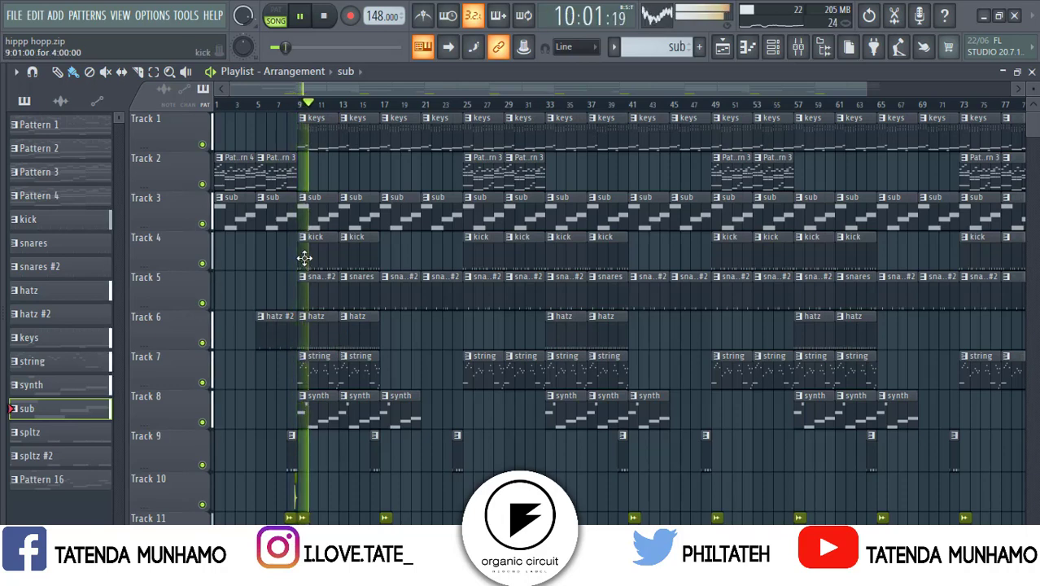
Review the kick pattern's kick2h and kick5h steps in the channel rack and return to the playlist.
{"action": "left_click", "coordinate": [790, 49]}
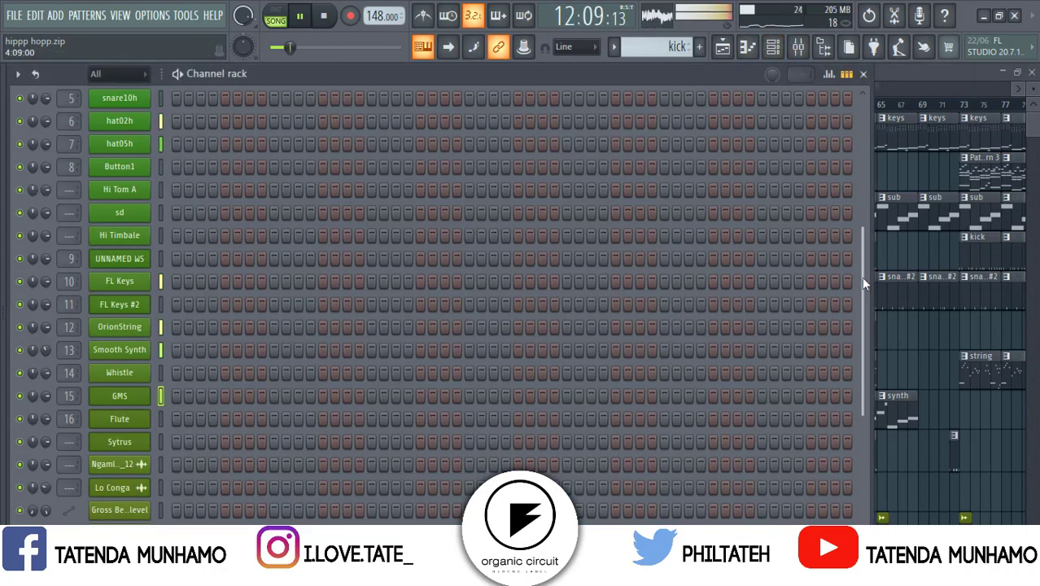
{"action": "left_click_drag", "start_coordinate": [863, 278], "coordinate": [878, 56]}
{"action": "left_click", "coordinate": [873, 48]}
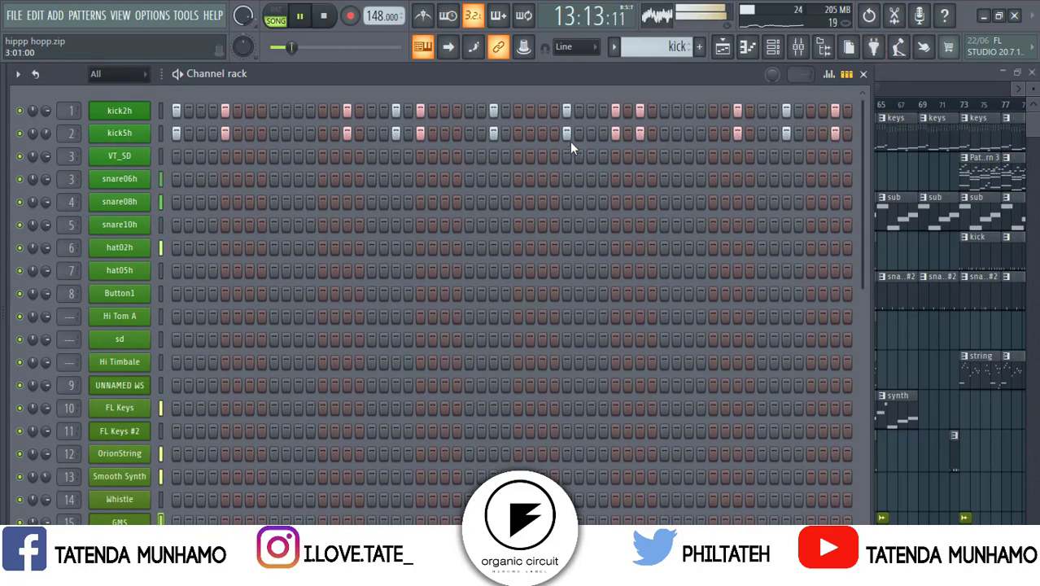
{"action": "left_click", "coordinate": [732, 47]}
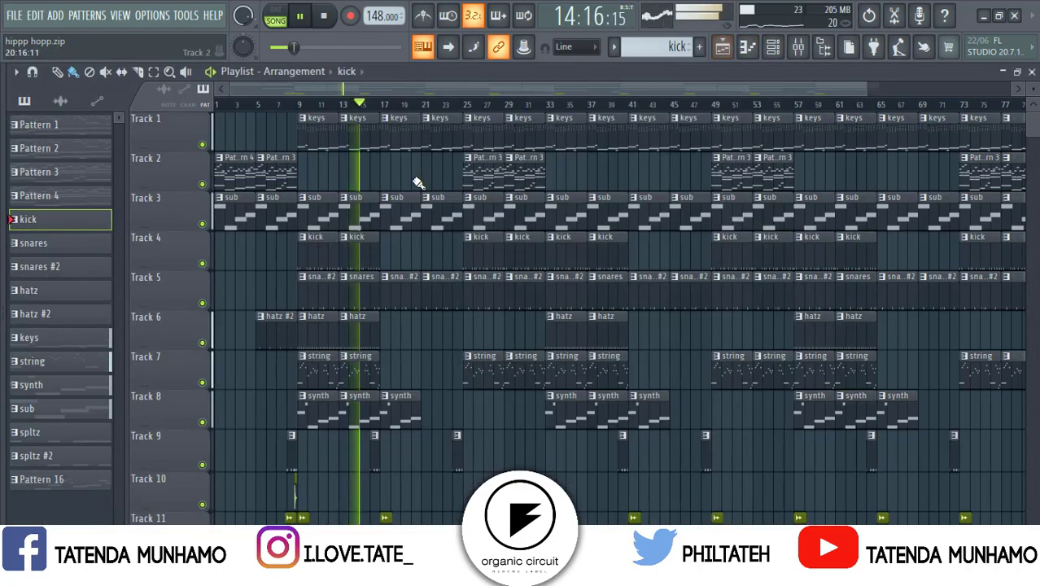
Examine the notes of the synth and keys clips in the piano roll and return to the playlist.
{"action": "double_click", "coordinate": [362, 419]}
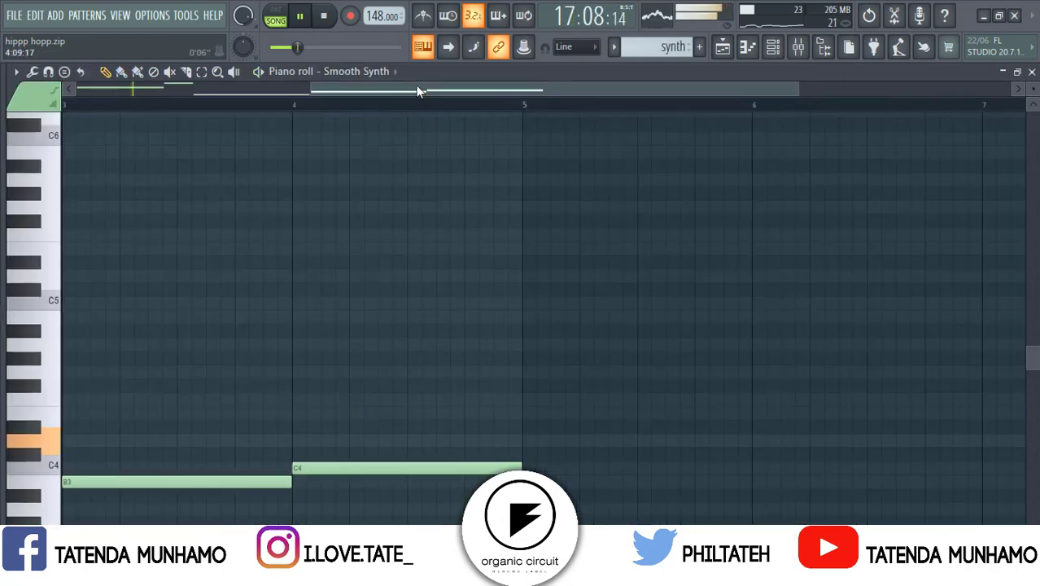
{"action": "left_click", "coordinate": [737, 47]}
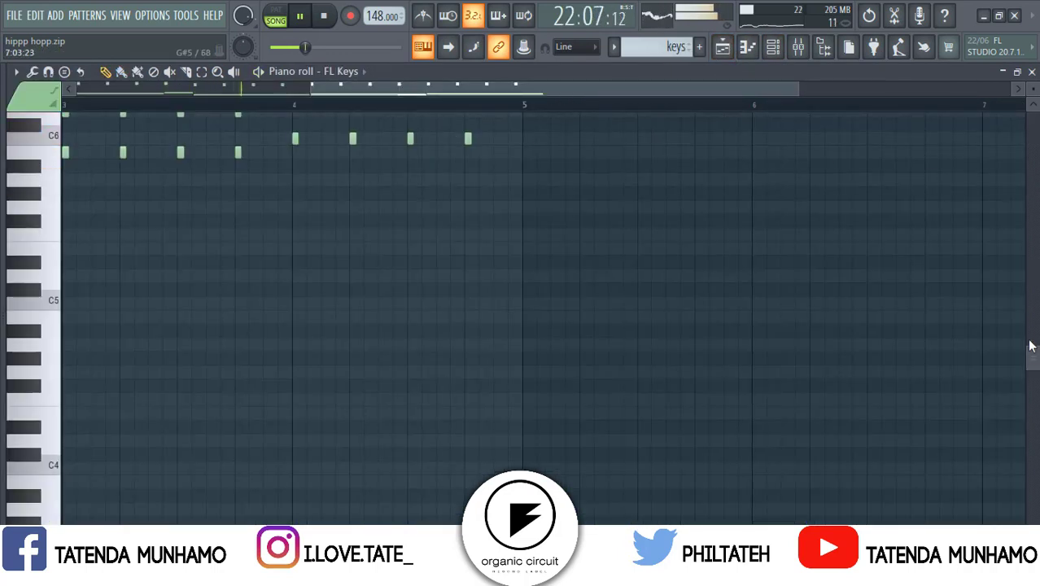
{"action": "left_click_drag", "start_coordinate": [1033, 369], "coordinate": [1032, 293]}
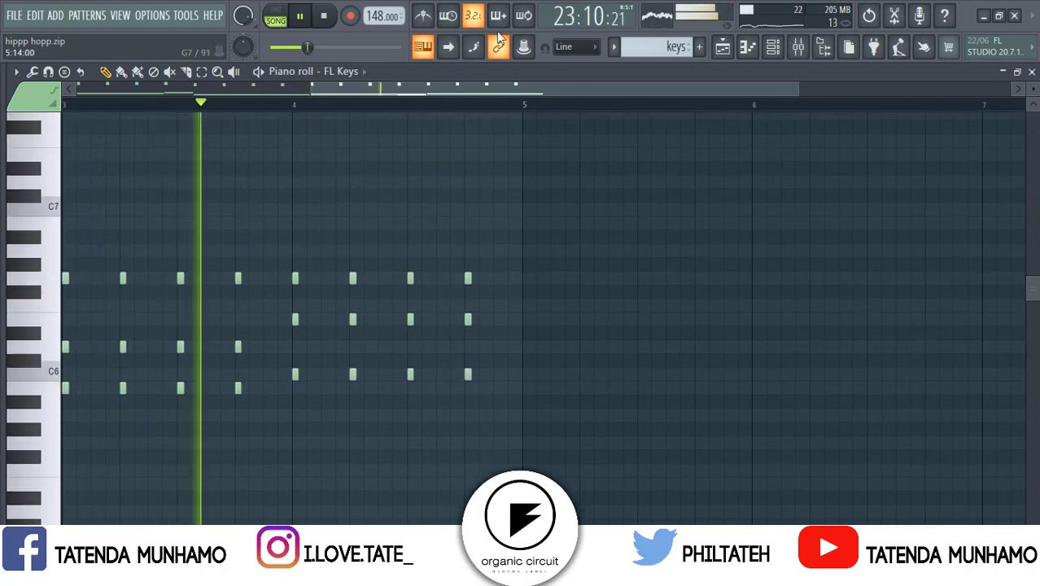
{"action": "left_click_drag", "start_coordinate": [514, 87], "coordinate": [182, 83]}
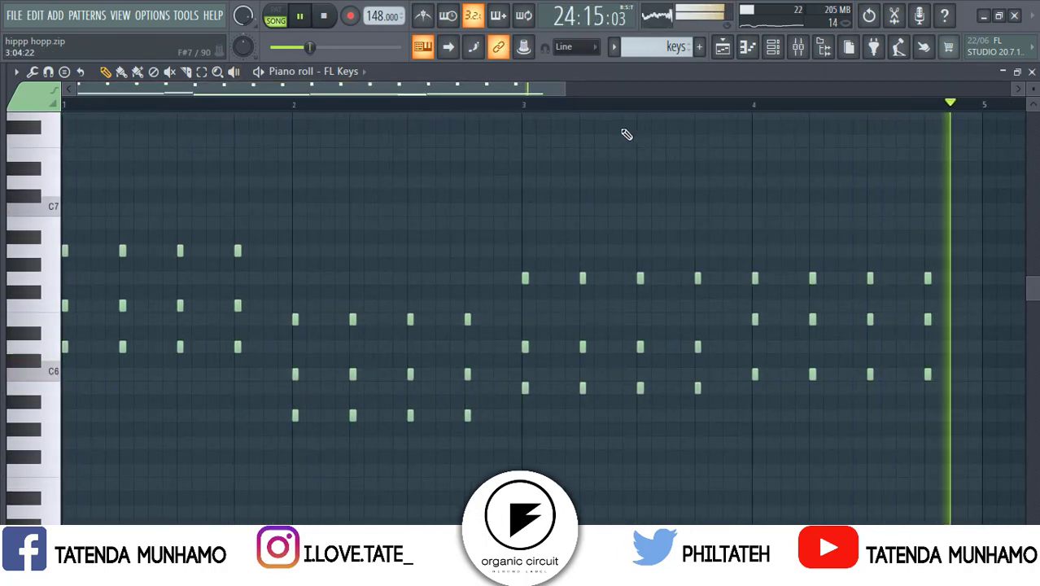
{"action": "left_click", "coordinate": [734, 53]}
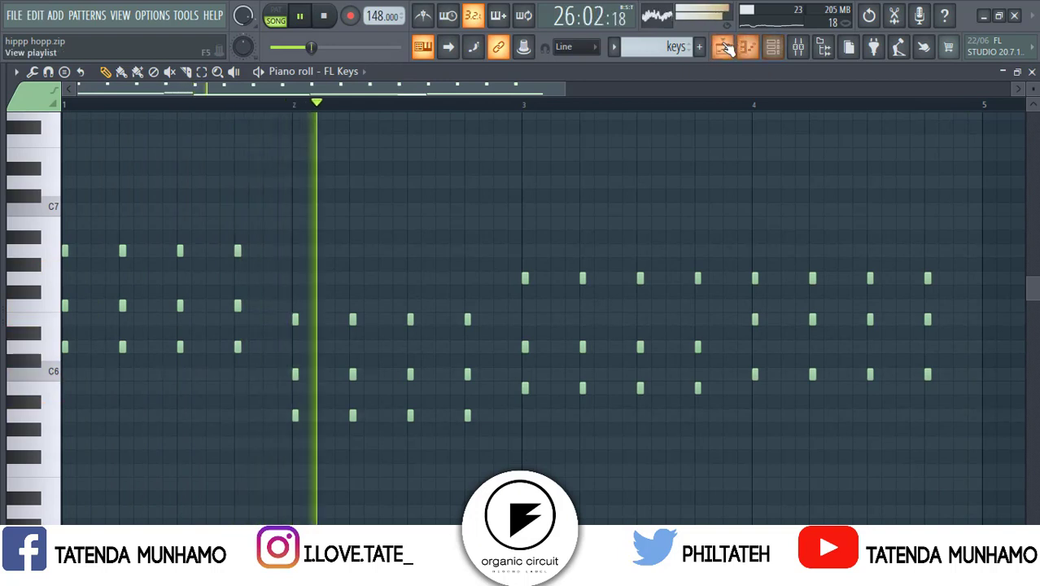
{"action": "left_click", "coordinate": [724, 47]}
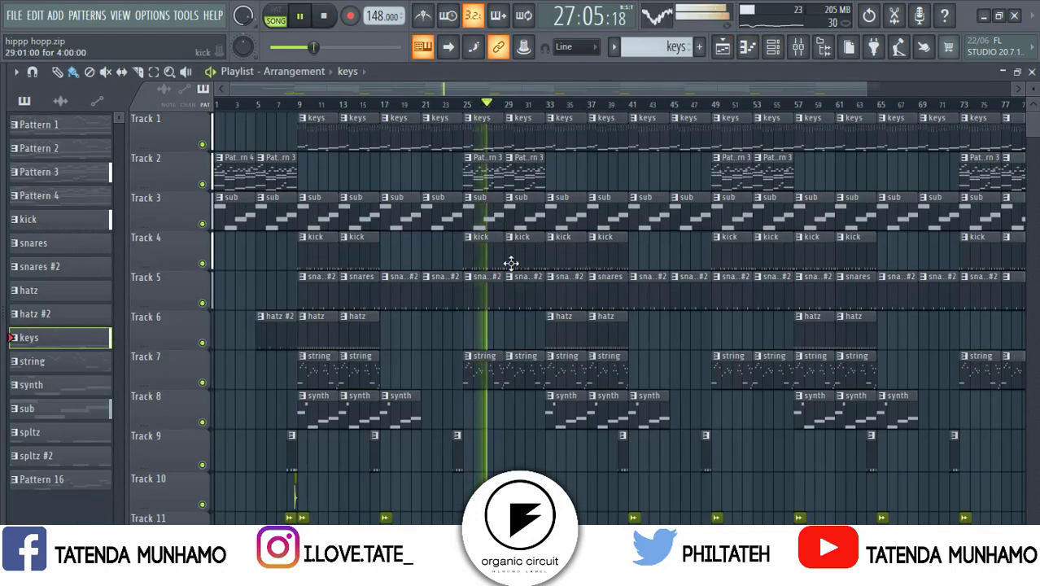
Examine the string clip's OrionString notes from bar 1 in the piano roll and return to the playlist.
{"action": "double_click", "coordinate": [487, 365]}
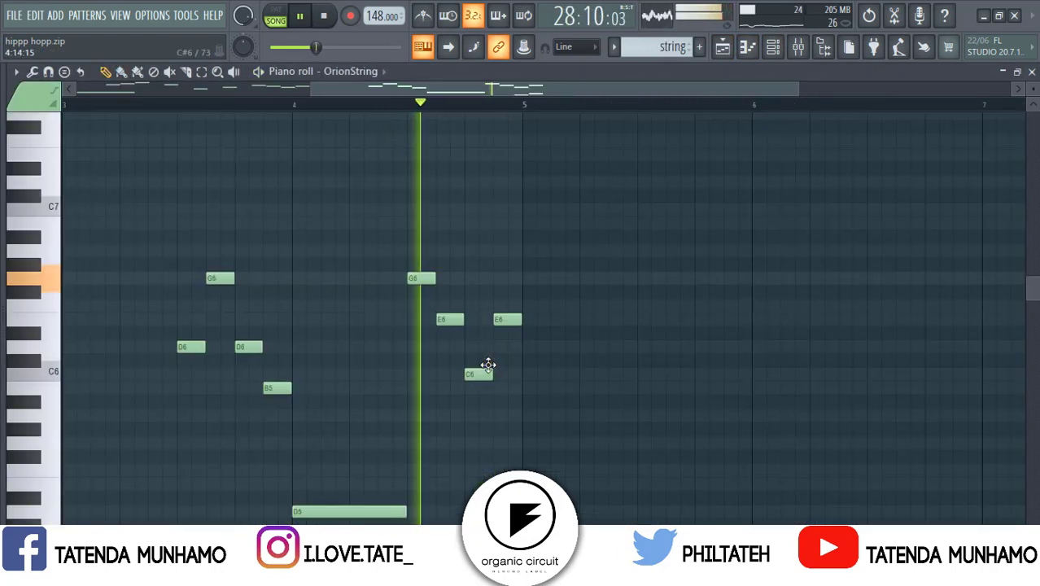
{"action": "left_click_drag", "start_coordinate": [753, 95], "coordinate": [332, 139]}
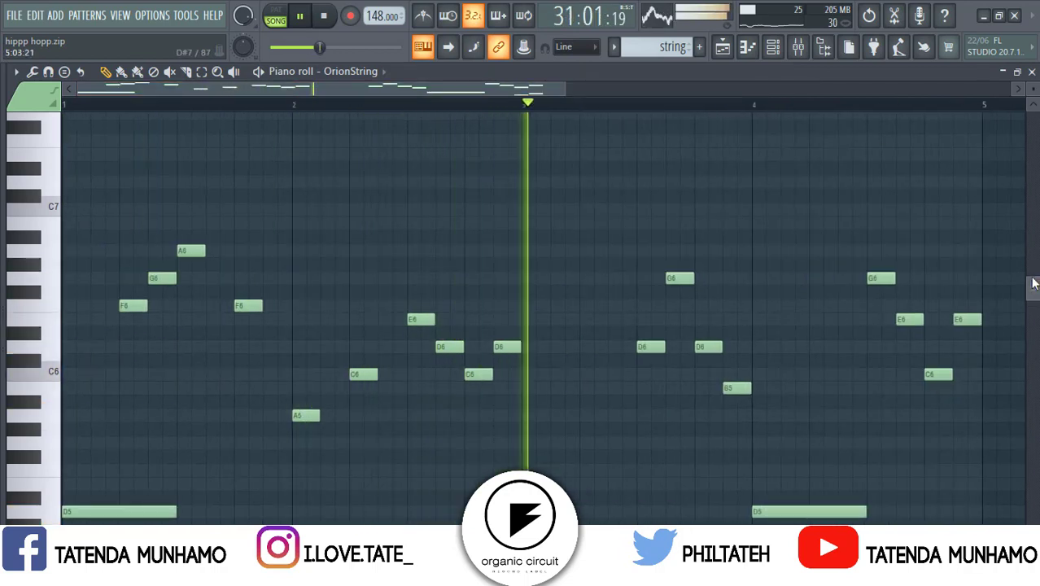
{"action": "left_click_drag", "start_coordinate": [1034, 282], "coordinate": [1034, 306]}
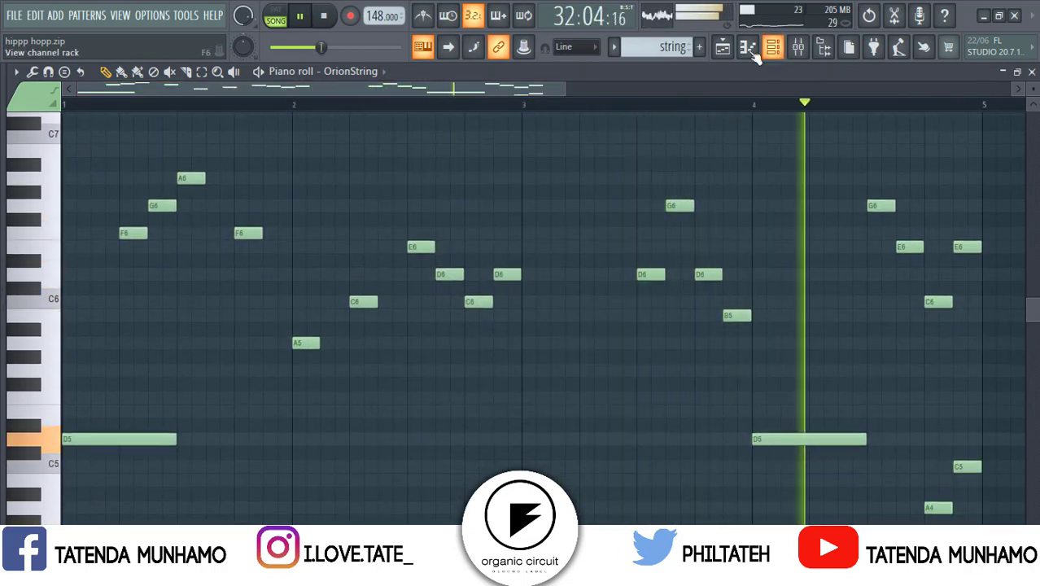
{"action": "left_click", "coordinate": [720, 54]}
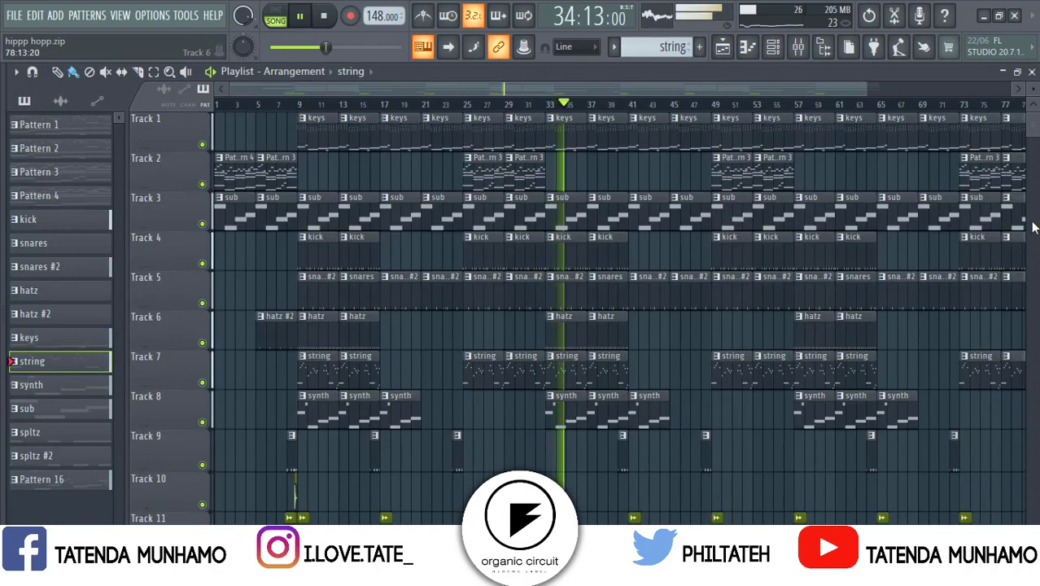
Open the Pattern 16 clip from the playlist to view its 3x Osc notes in the piano roll.
{"action": "mouse_move", "coordinate": [1036, 126]}
{"action": "left_mouse_down"}
{"action": "mouse_move", "coordinate": [1034, 143]}
{"action": "mouse_move", "coordinate": [1033, 129]}
{"action": "left_mouse_up"}
{"action": "double_click", "coordinate": [602, 242]}
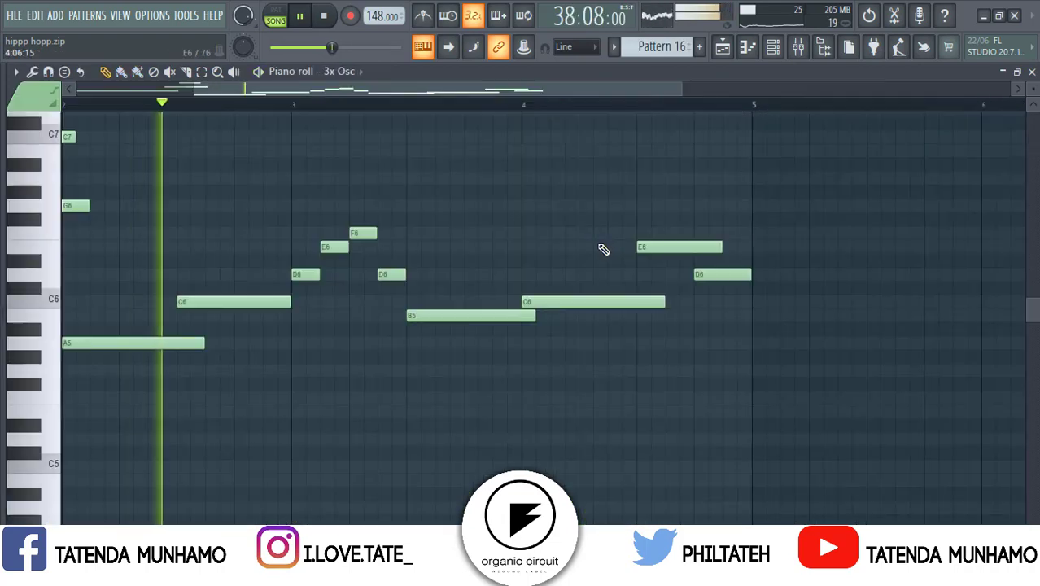
Examine Pattern 16's 3x Osc notes from bar 1 in the piano roll and return to the playlist.
{"action": "left_click_drag", "start_coordinate": [403, 94], "coordinate": [222, 96]}
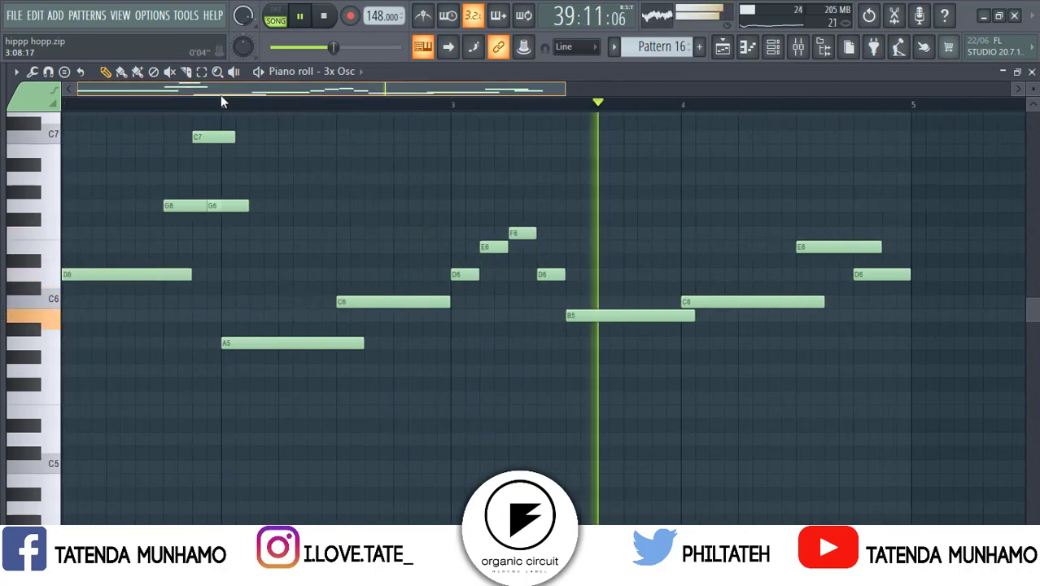
{"action": "left_click", "coordinate": [772, 47]}
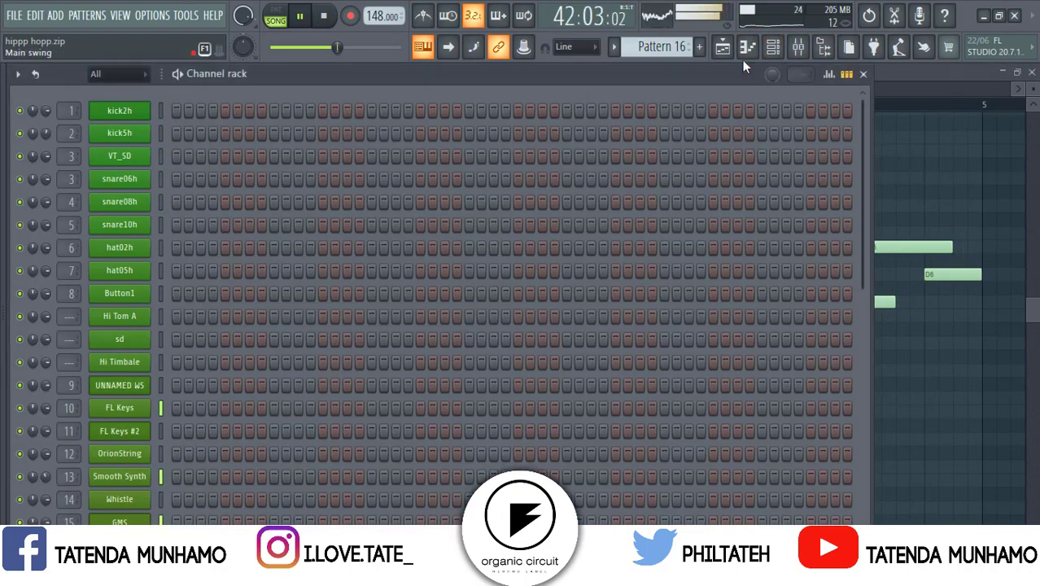
{"action": "left_click", "coordinate": [723, 49]}
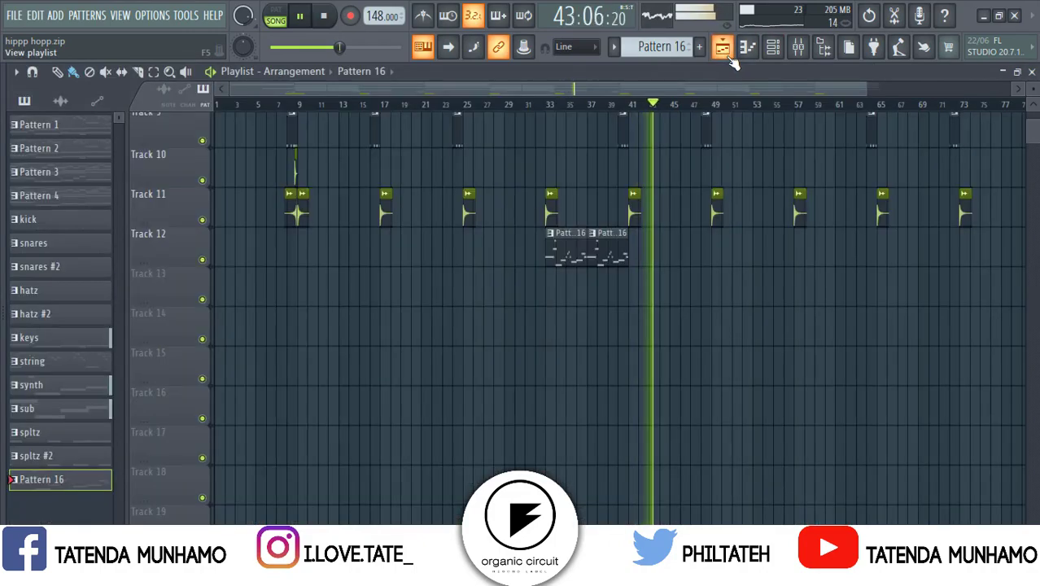
Examine the GMS notes of the sub clip on Track 3 from bar 1 and return to the playlist.
{"action": "left_click_drag", "start_coordinate": [1033, 143], "coordinate": [1033, 119]}
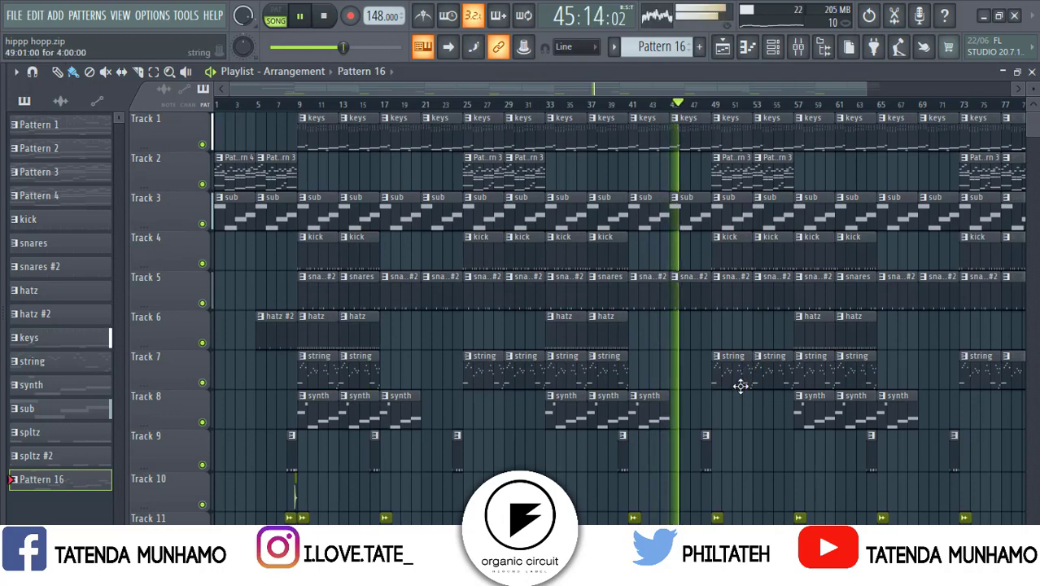
{"action": "double_click", "coordinate": [682, 224]}
{"action": "left_click_drag", "start_coordinate": [326, 88], "coordinate": [120, 103]}
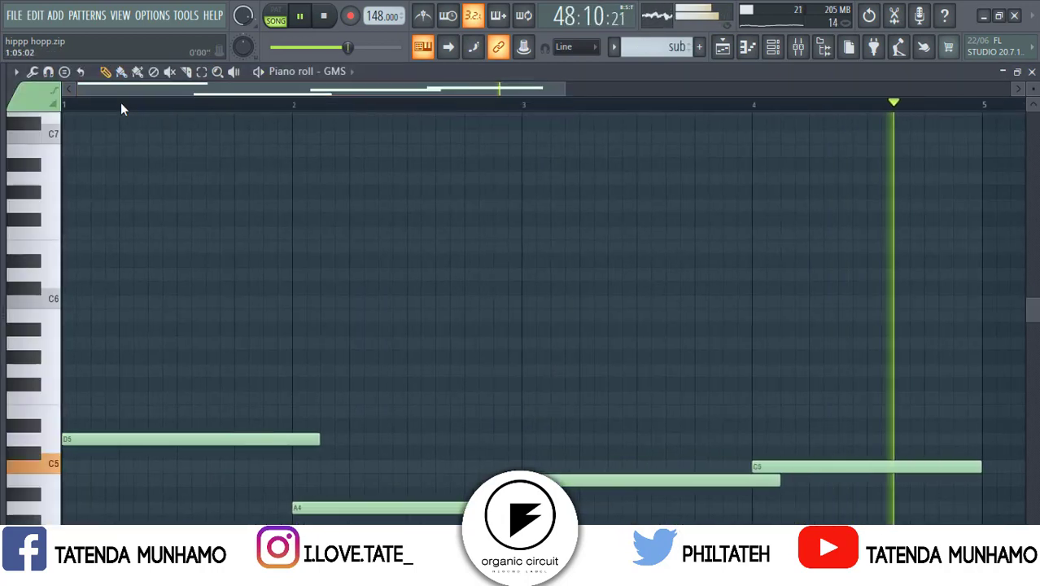
{"action": "left_click", "coordinate": [727, 50]}
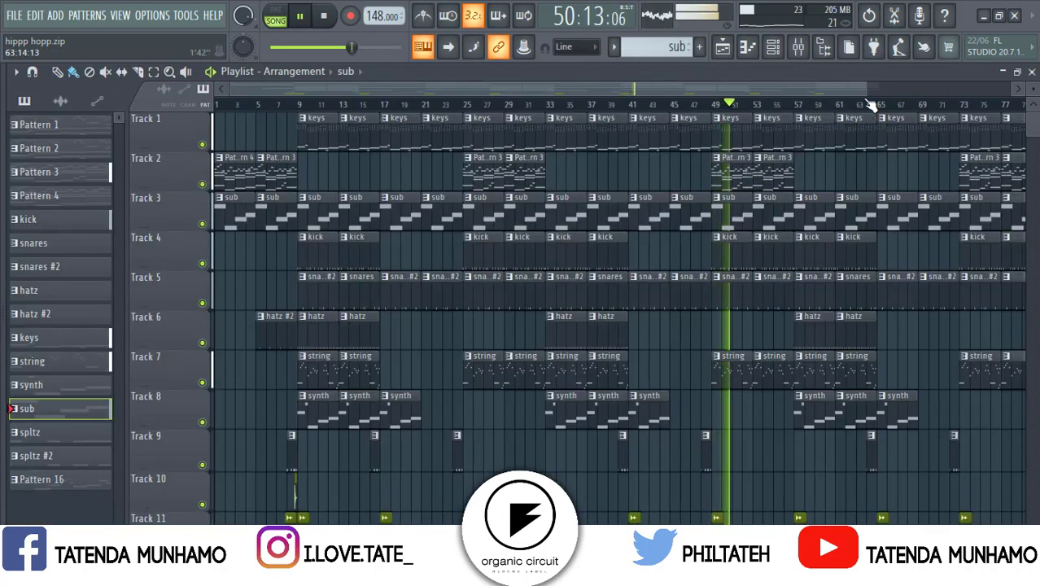
Examine Pattern 3's FL Keys #2 chords and melody from bar 1, including the lower octaves, and return to the playlist.
{"action": "left_click_drag", "start_coordinate": [863, 91], "coordinate": [881, 89]}
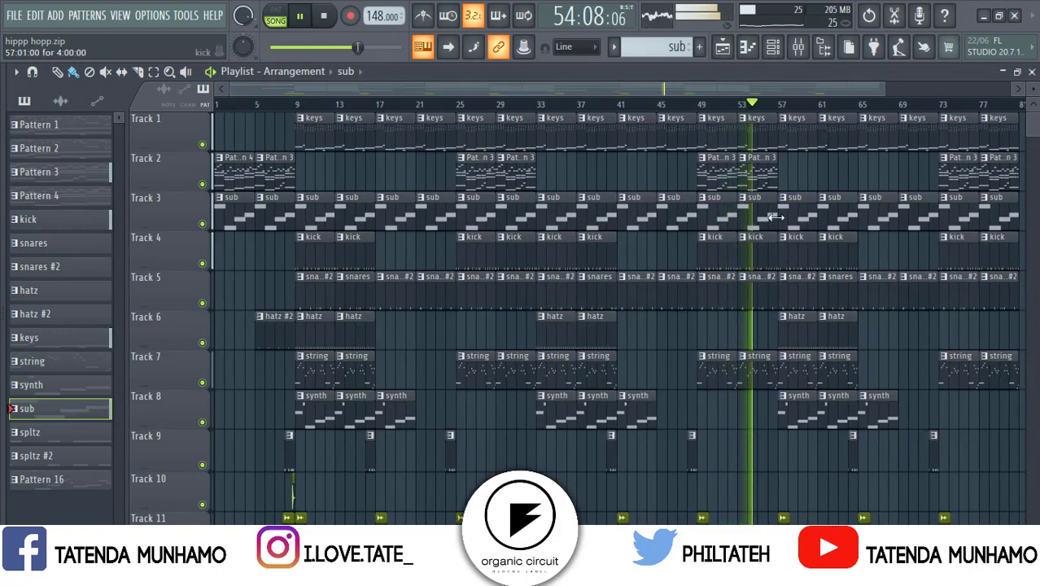
{"action": "double_click", "coordinate": [763, 167]}
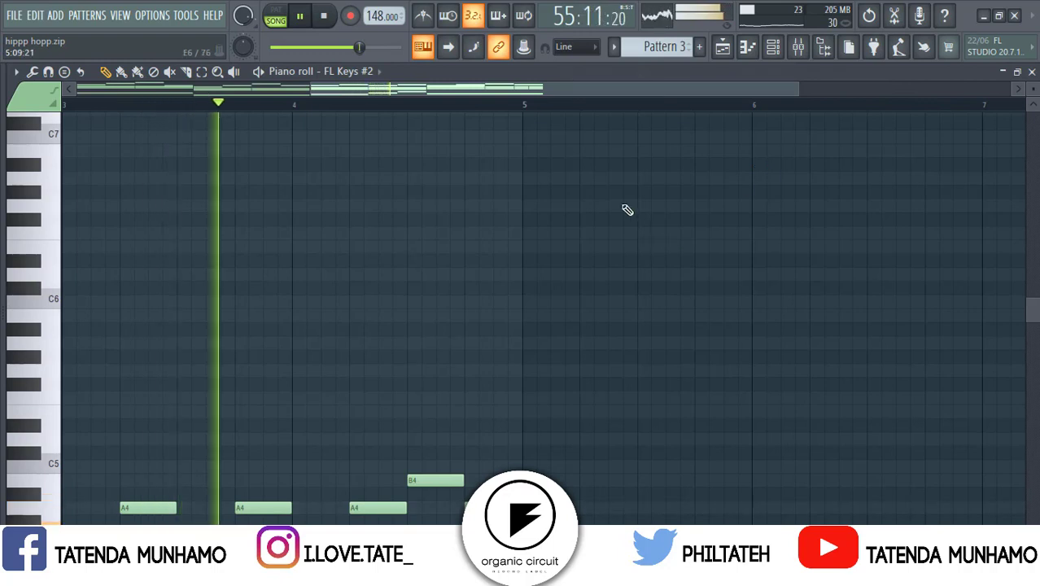
{"action": "left_click_drag", "start_coordinate": [546, 88], "coordinate": [273, 114]}
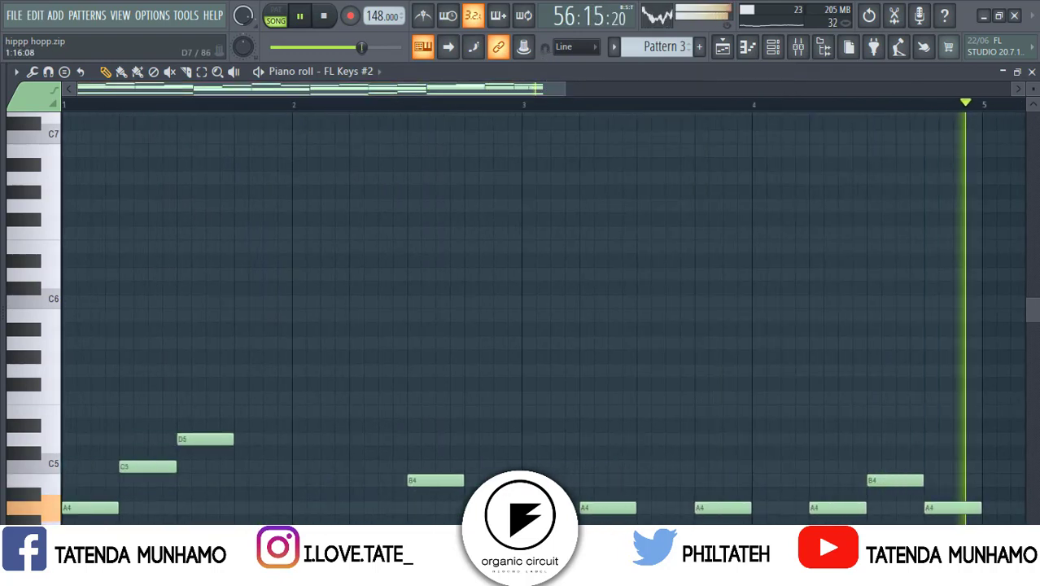
{"action": "left_click_drag", "start_coordinate": [1034, 306], "coordinate": [1034, 358]}
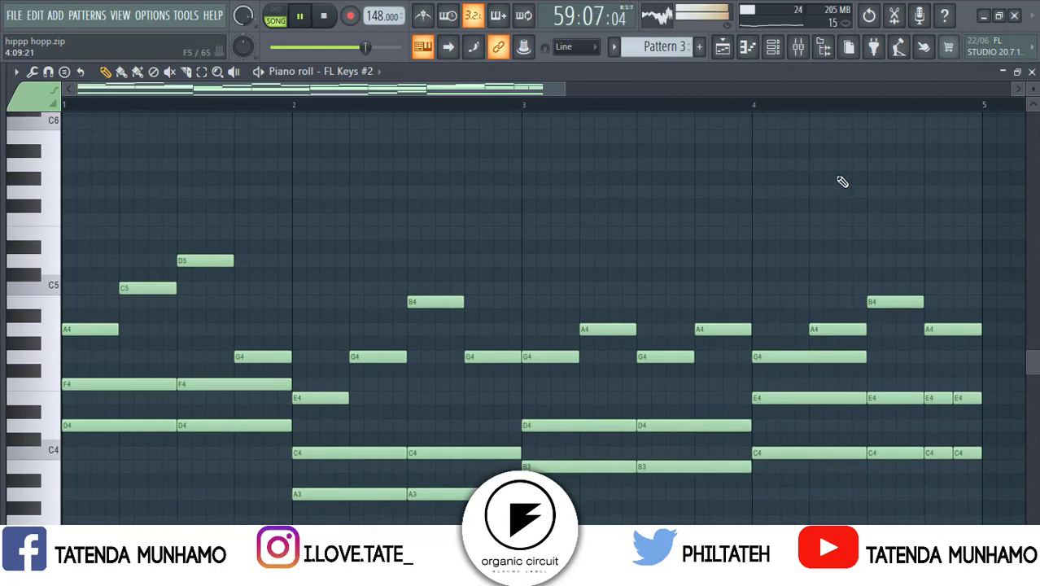
{"action": "left_click", "coordinate": [726, 57]}
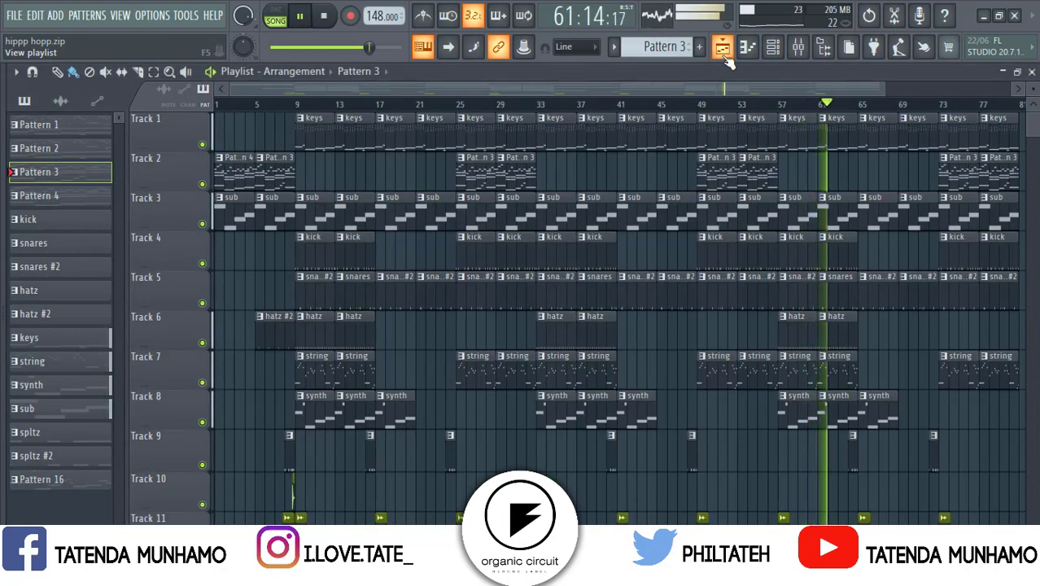
Review the OrionString notes of the string clip on Track 7 across bars 1 to 4 and return to the playlist.
{"action": "double_click", "coordinate": [846, 372]}
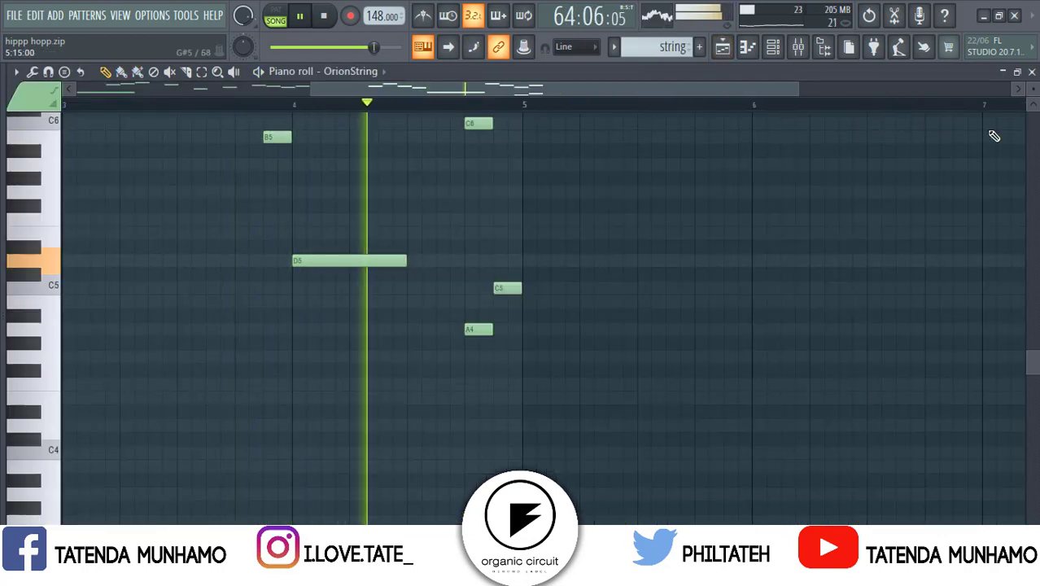
{"action": "left_click_drag", "start_coordinate": [1033, 359], "coordinate": [1031, 307]}
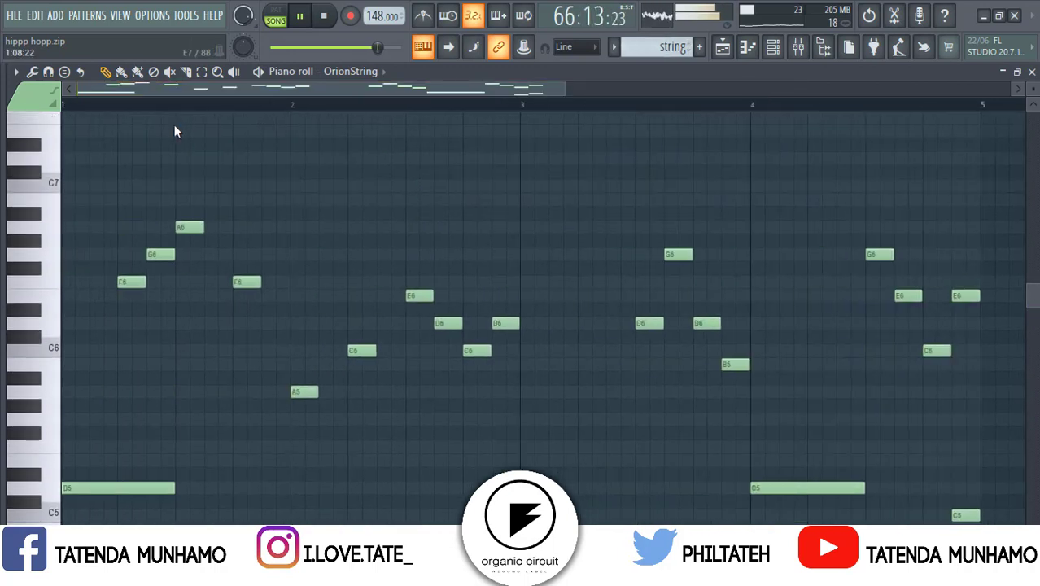
{"action": "left_click", "coordinate": [721, 60]}
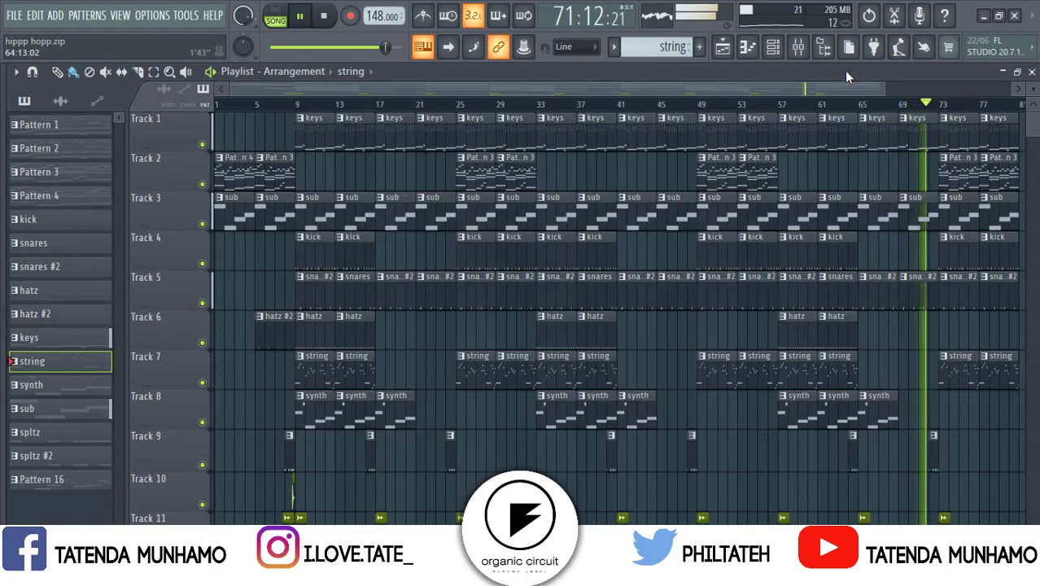
Inspect the snare08h and snare06h mixer tracks, including snare06h's Fruity Reeverb 2 and Fruity parametric EQ 2 effects, and return to the playlist.
{"action": "left_click", "coordinate": [798, 51]}
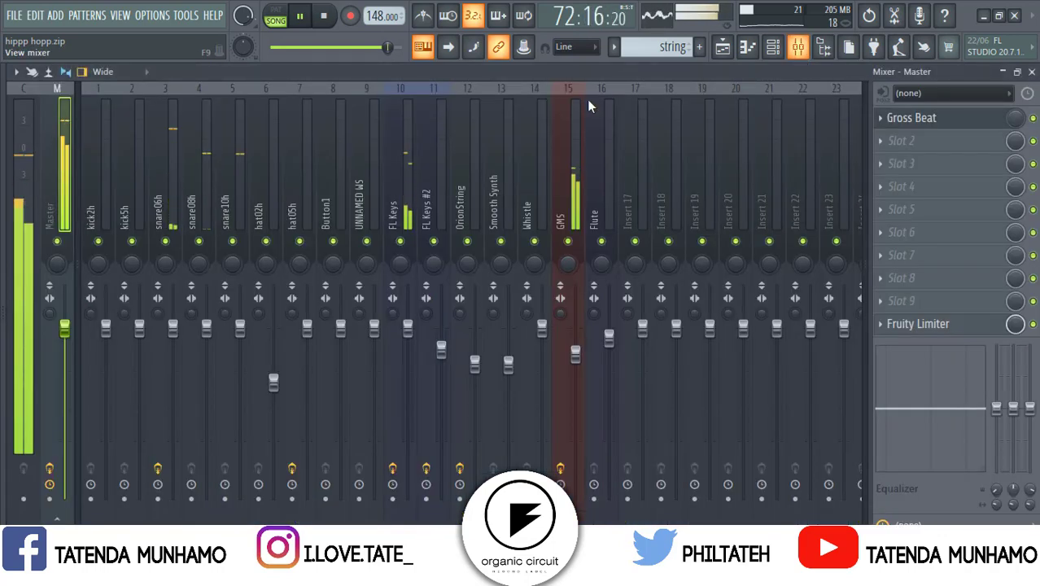
{"action": "left_click", "coordinate": [193, 201]}
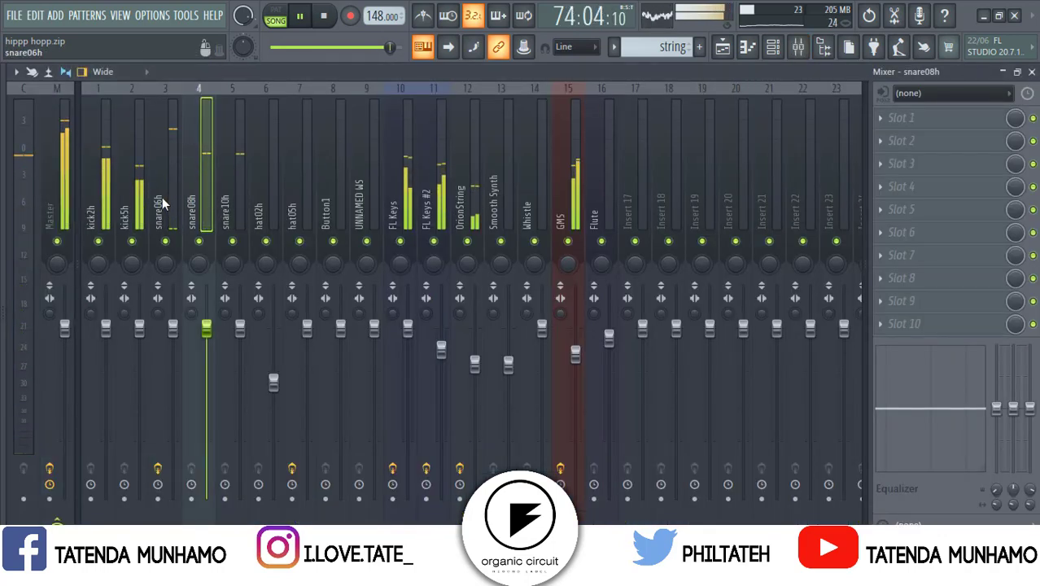
{"action": "left_click", "coordinate": [162, 197]}
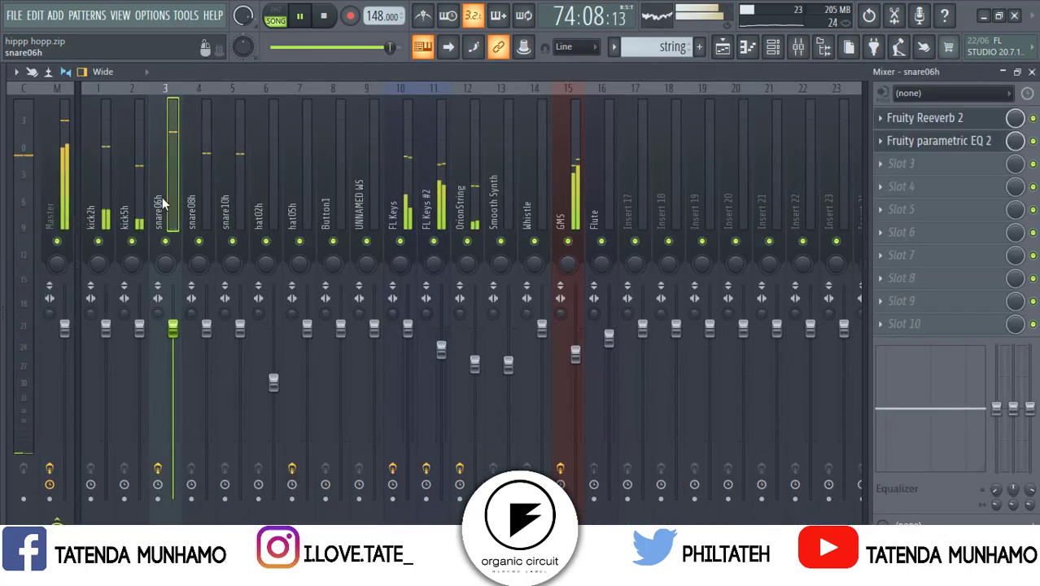
{"action": "left_click", "coordinate": [940, 121]}
{"action": "left_click", "coordinate": [912, 143]}
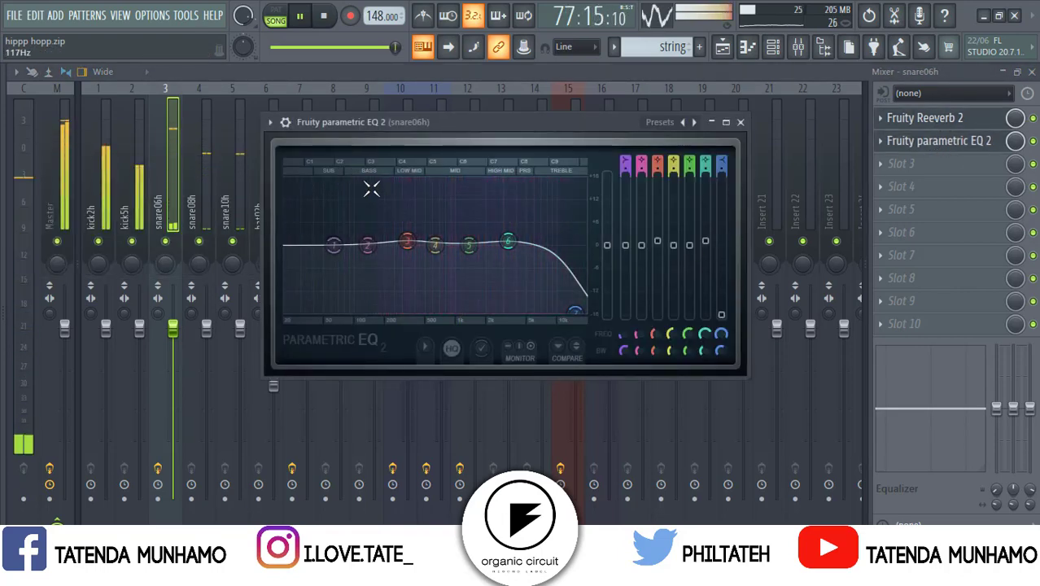
{"action": "left_click", "coordinate": [479, 75]}
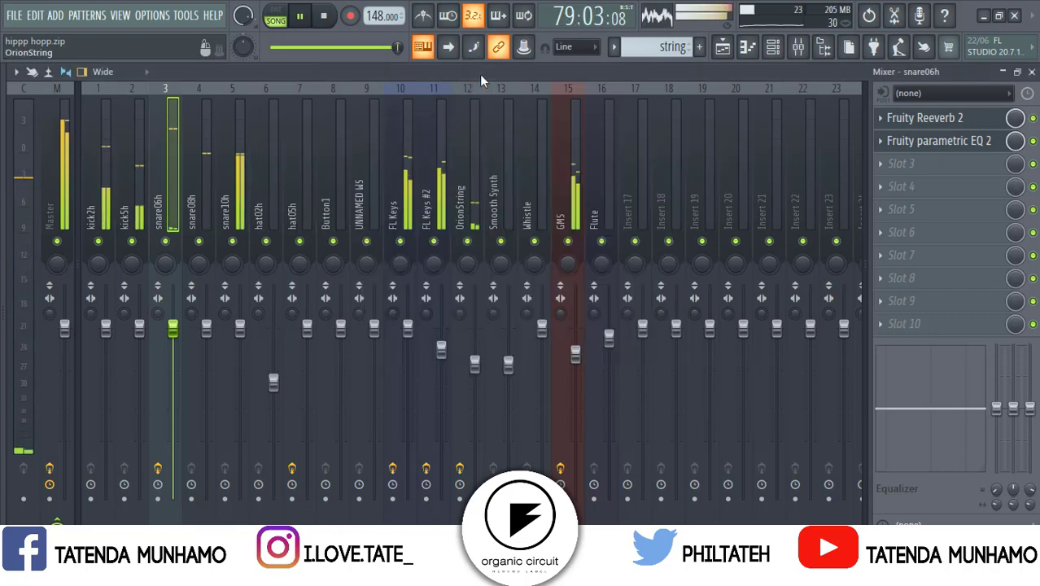
{"action": "left_click", "coordinate": [724, 48]}
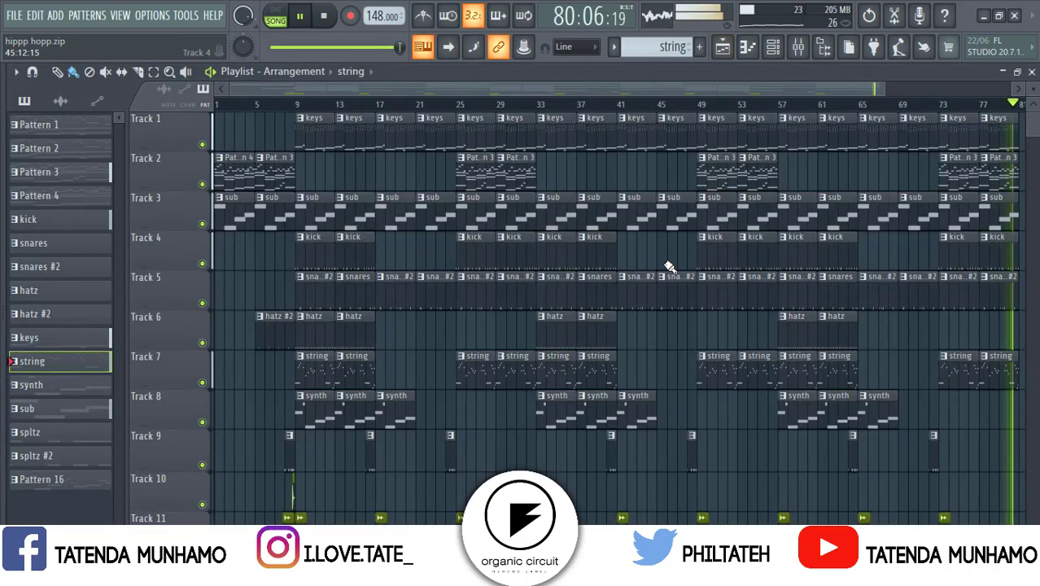